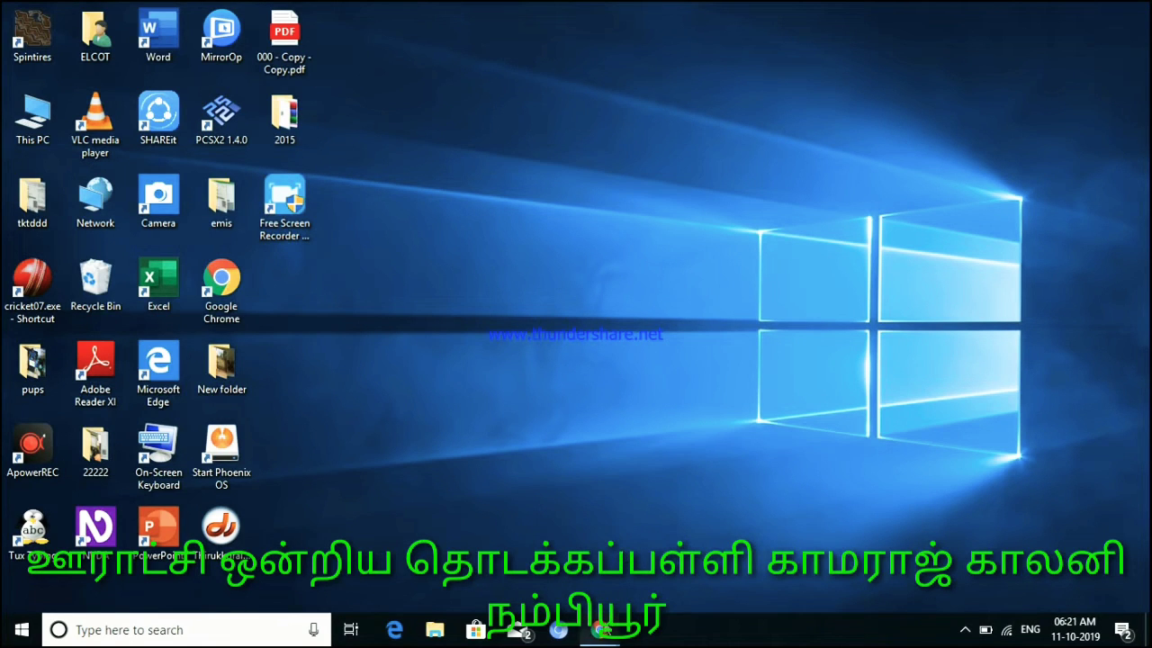
- Switch to the EMIS school portal in Chrome and open the students' Subject-wise CCE Records
{"action": "mouse_move", "coordinate": [599, 630]}
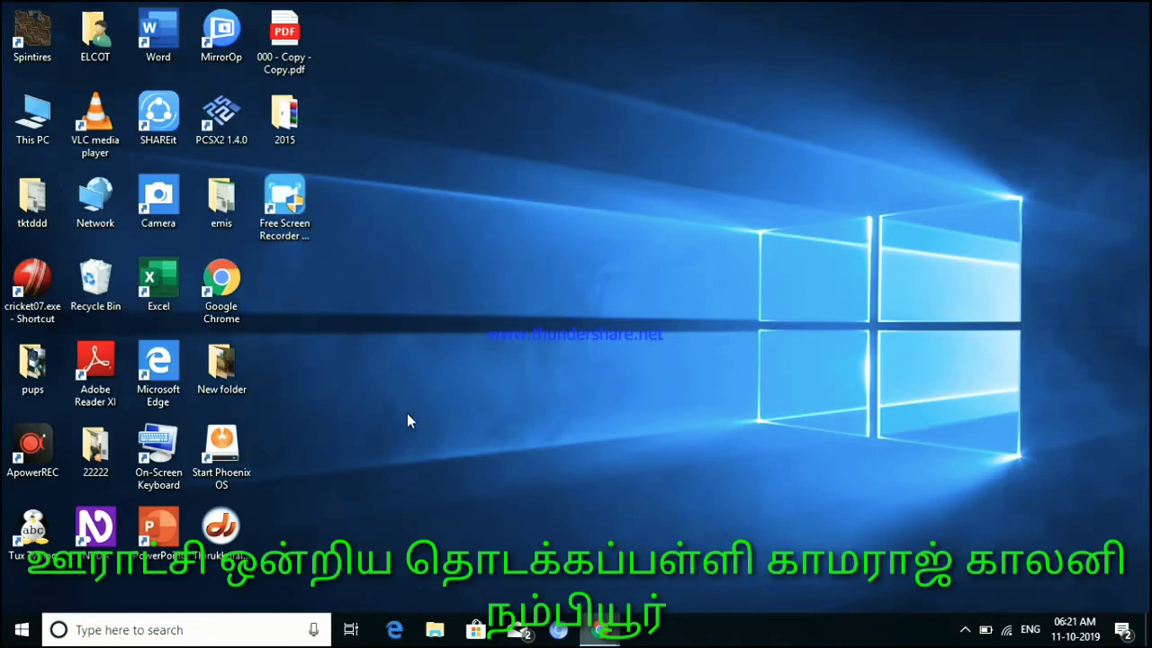
{"action": "left_click", "coordinate": [614, 630]}
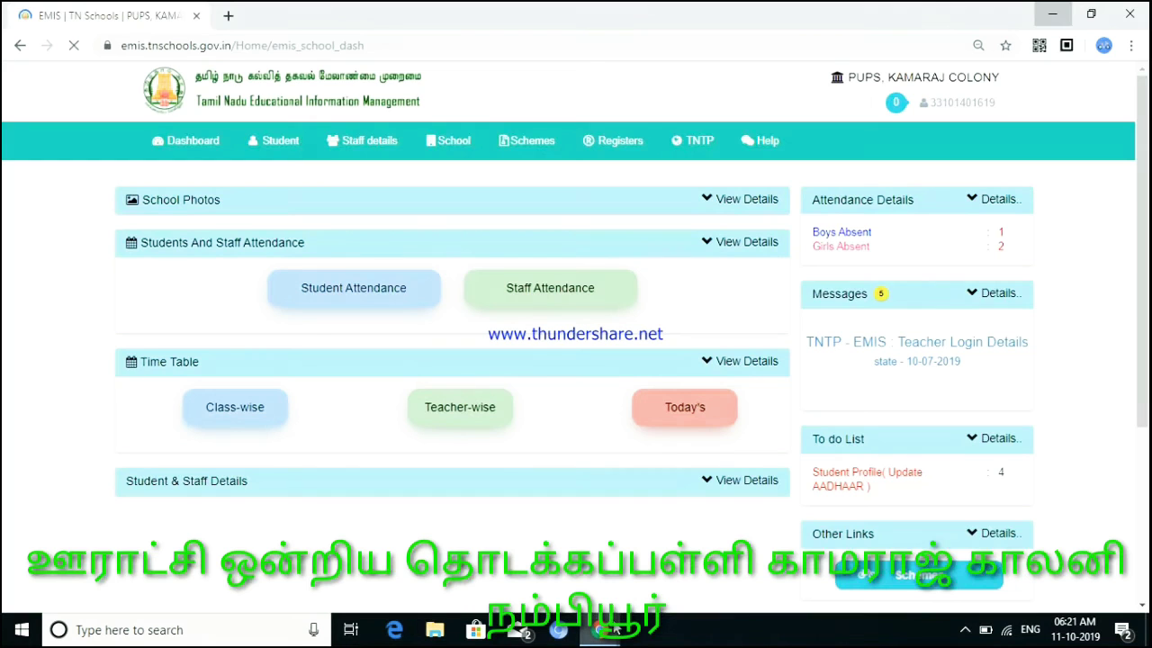
{"action": "left_click", "coordinate": [282, 147]}
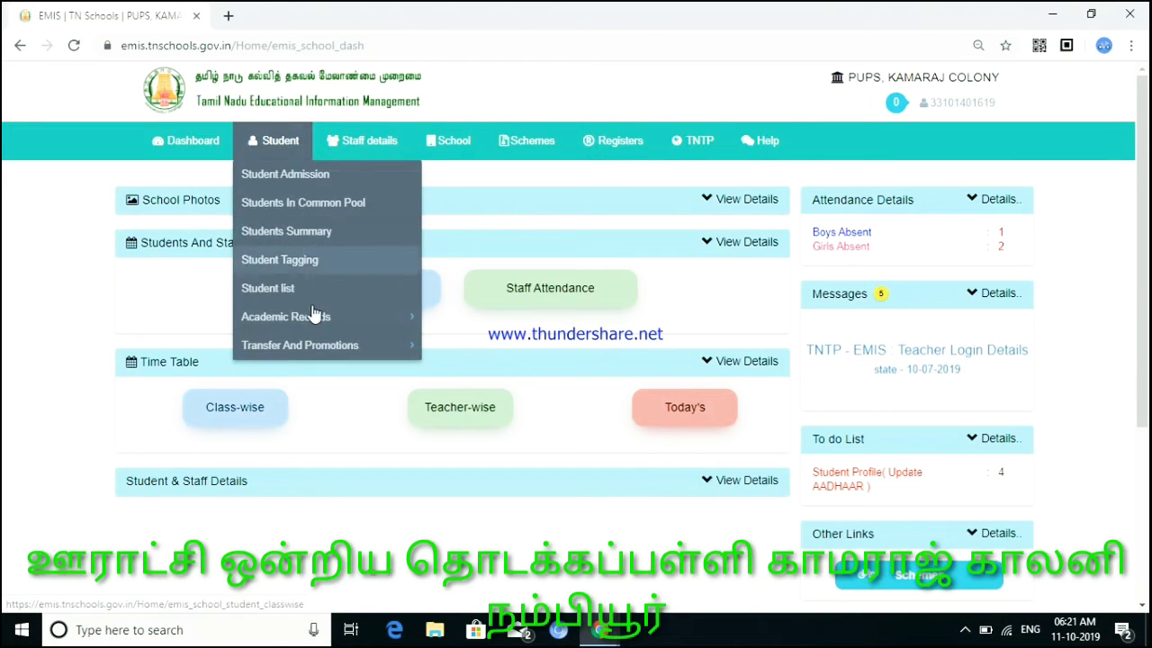
{"action": "mouse_move", "coordinate": [313, 319]}
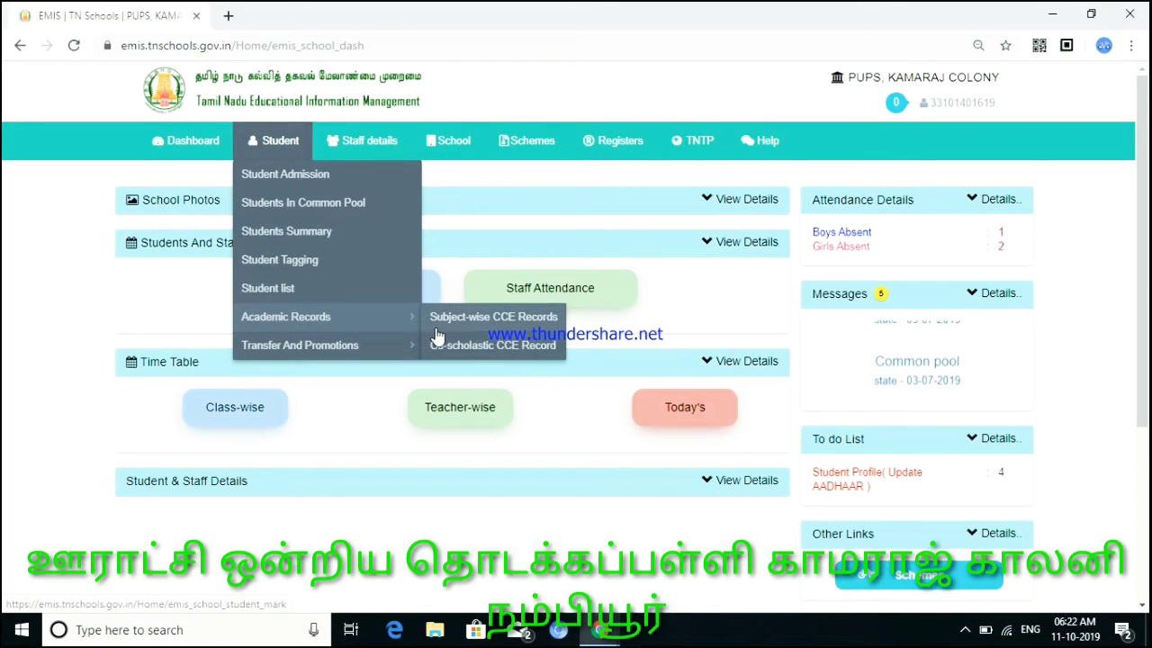
{"action": "left_click", "coordinate": [486, 320]}
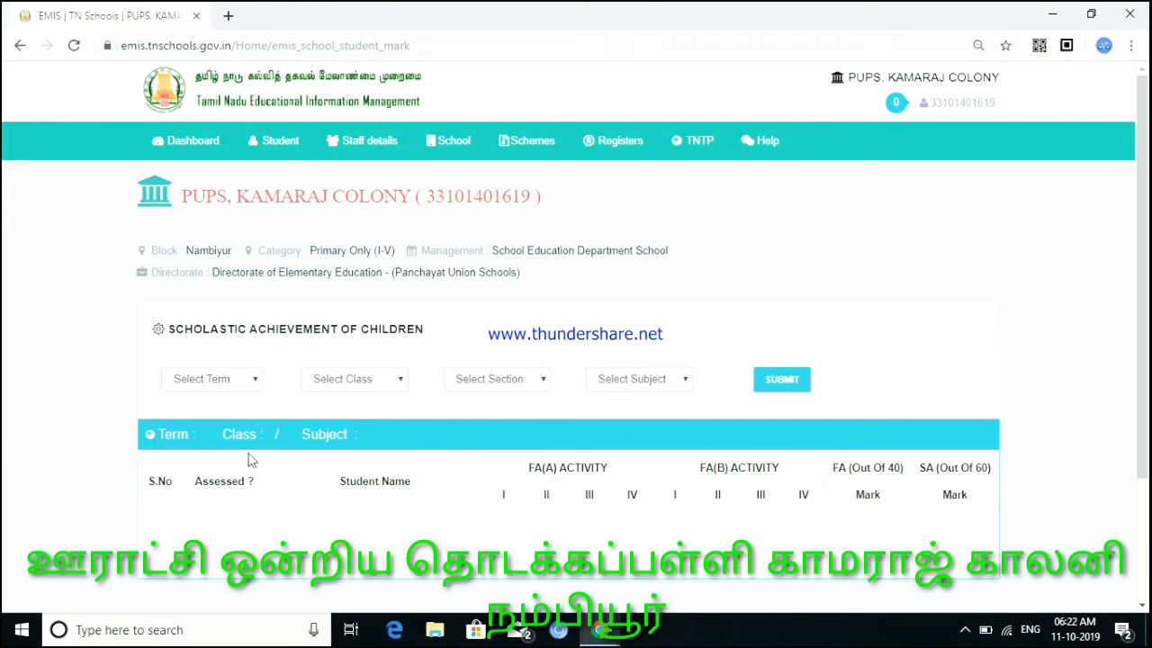
- Load the scholastic achievement mark sheet for Term 1, Class III, Section A, subject Tamil
{"action": "left_click", "coordinate": [224, 381]}
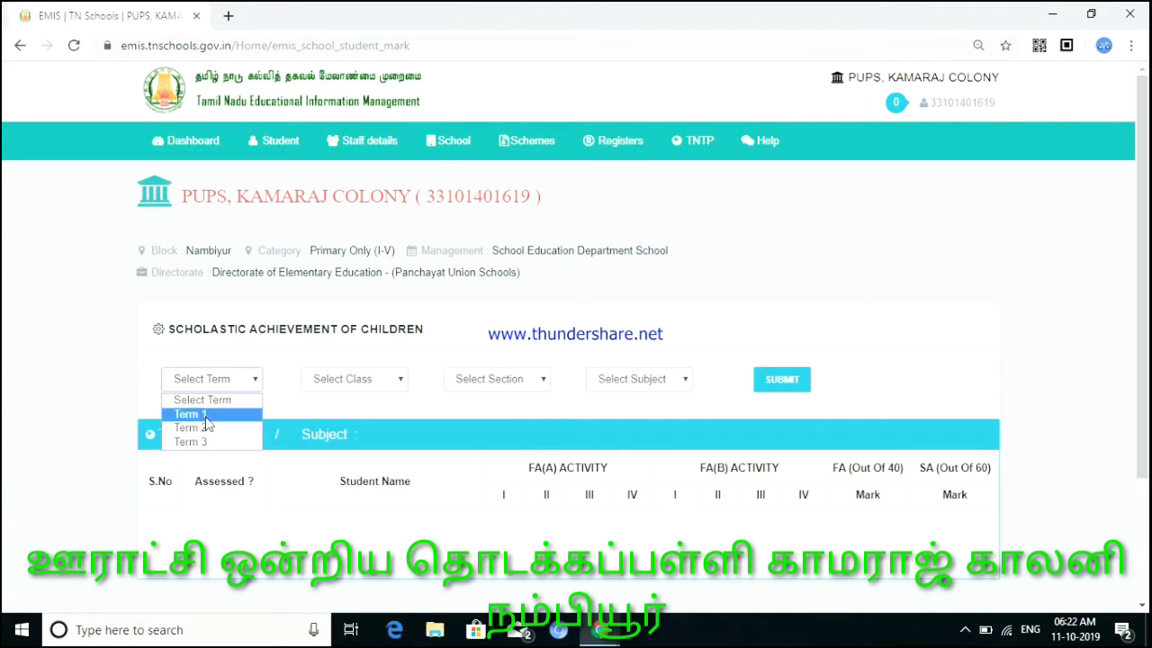
{"action": "left_click", "coordinate": [205, 416]}
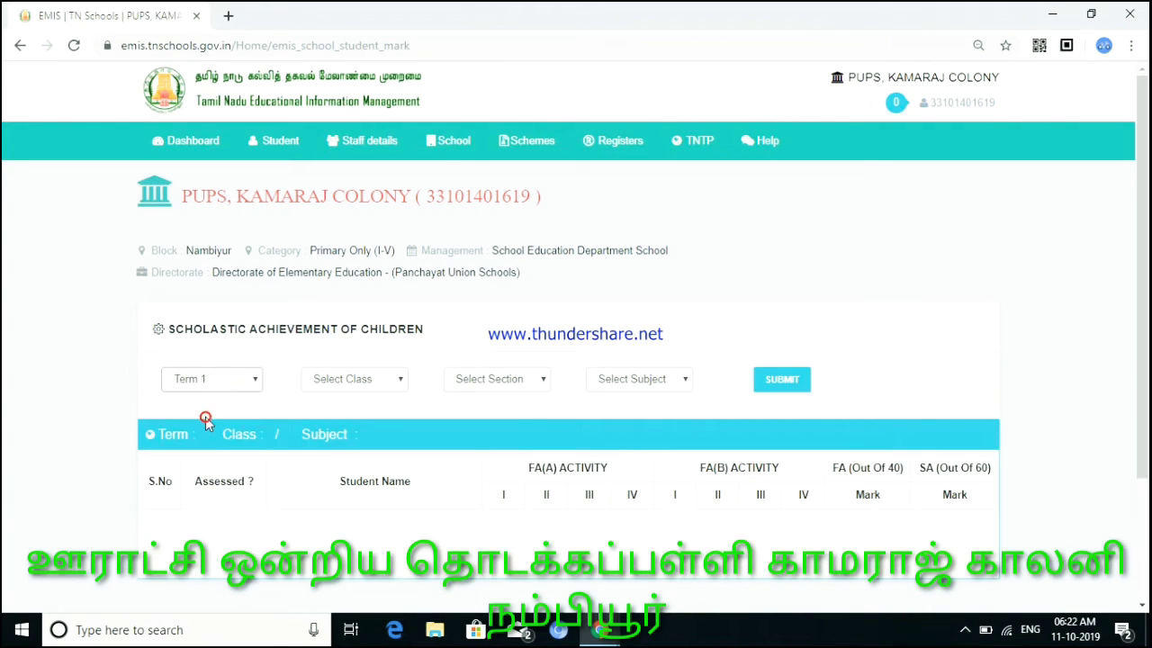
{"action": "left_click", "coordinate": [334, 381]}
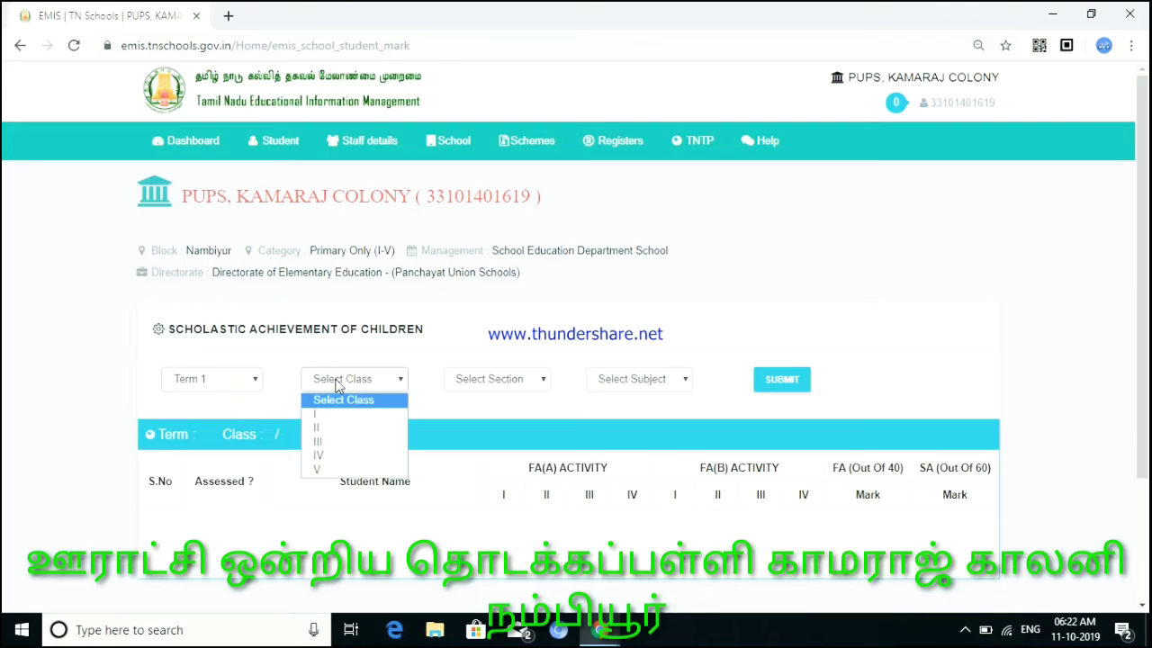
{"action": "left_click", "coordinate": [322, 440]}
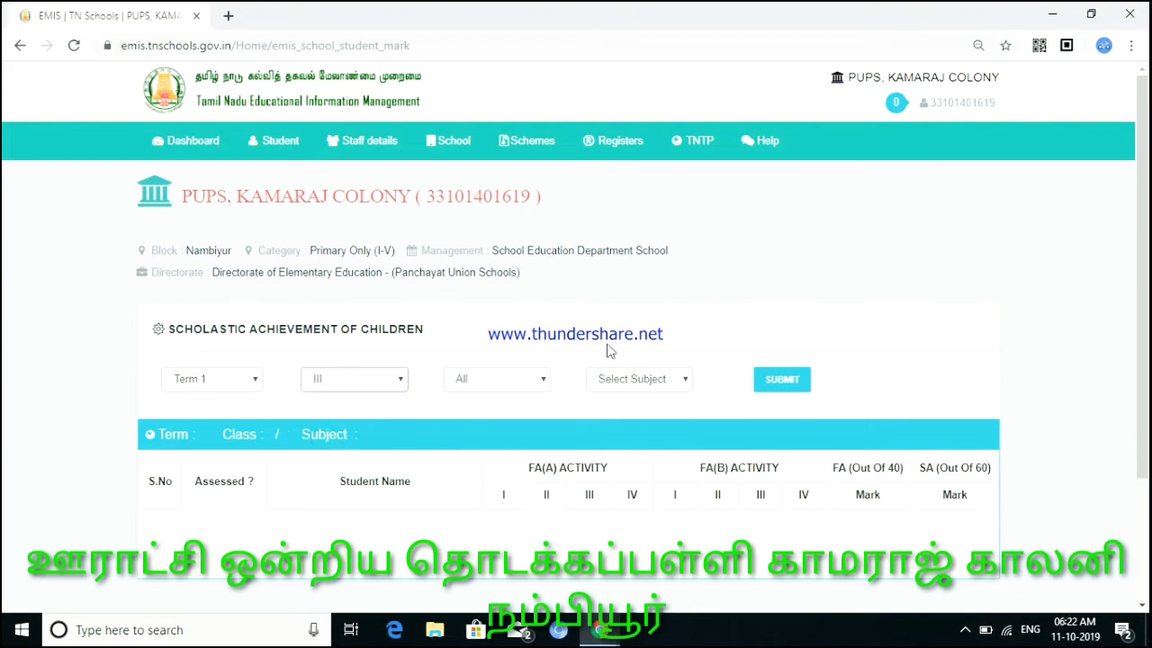
{"action": "left_click", "coordinate": [514, 384]}
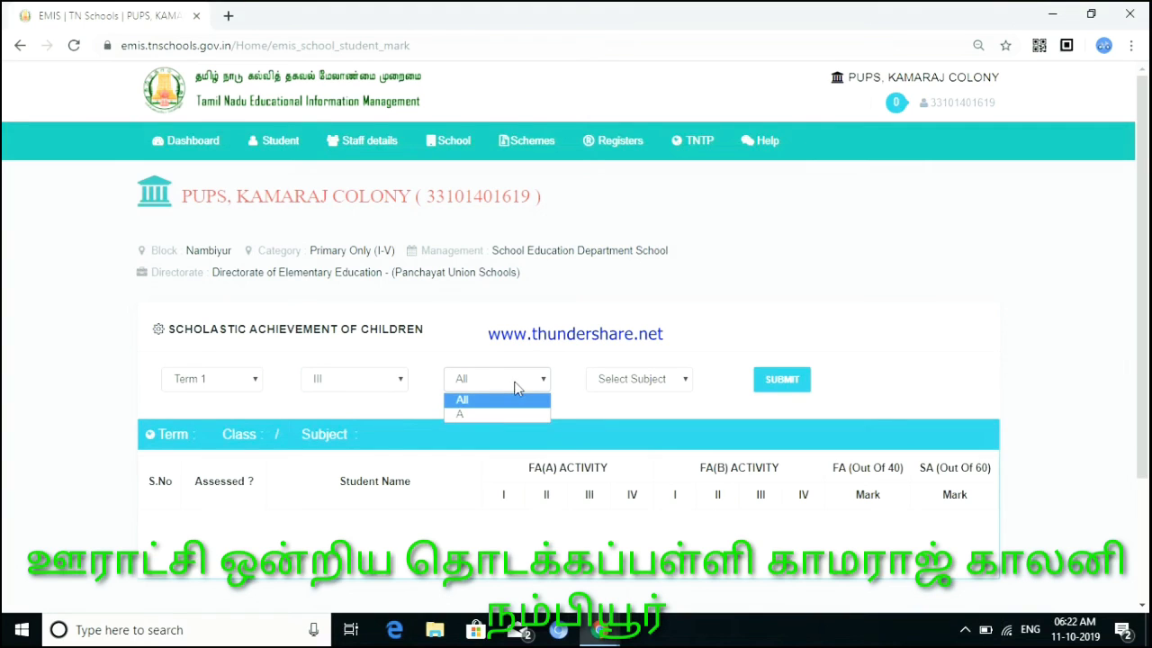
{"action": "left_click", "coordinate": [492, 417]}
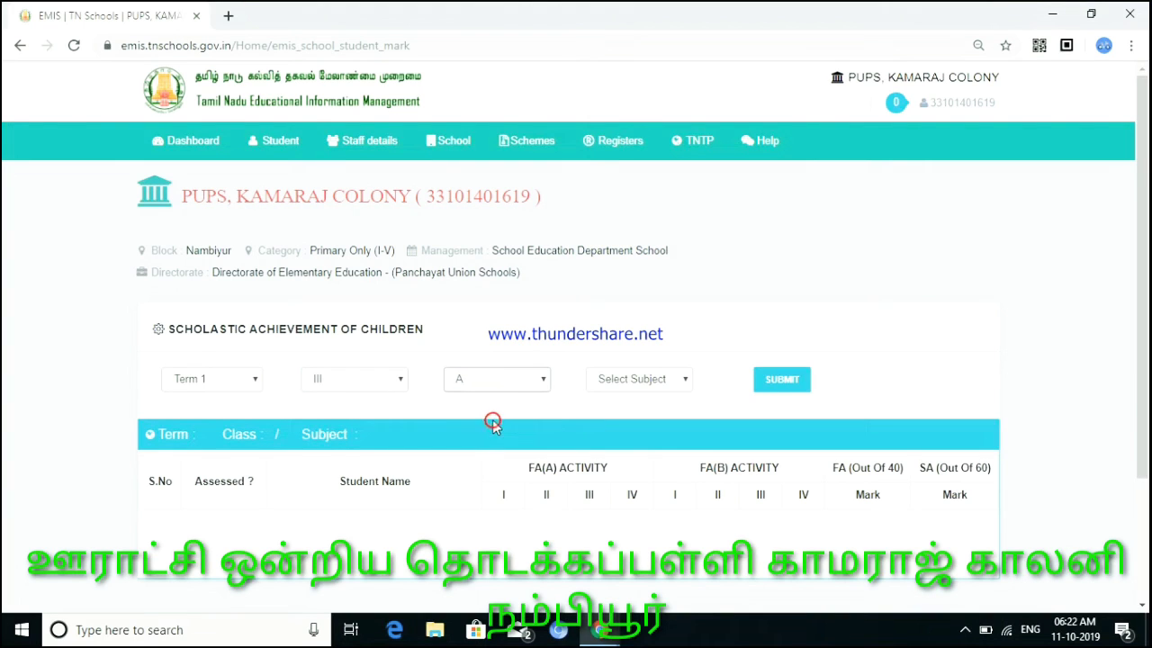
{"action": "left_click", "coordinate": [636, 385]}
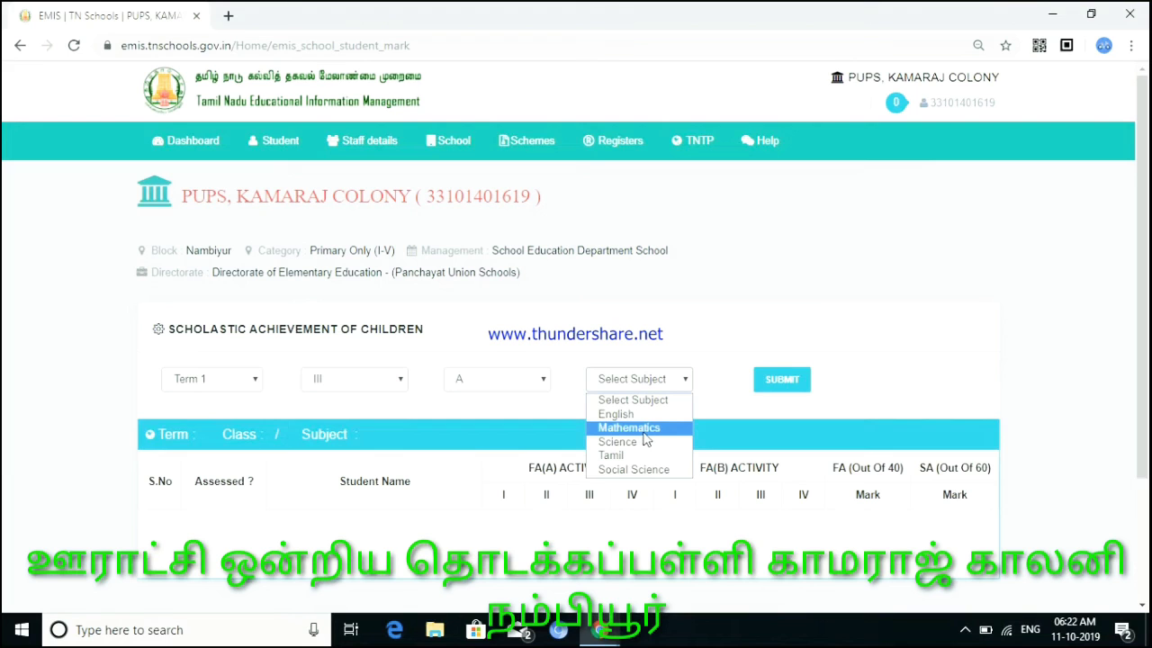
{"action": "left_click", "coordinate": [615, 456]}
{"action": "left_click", "coordinate": [786, 382]}
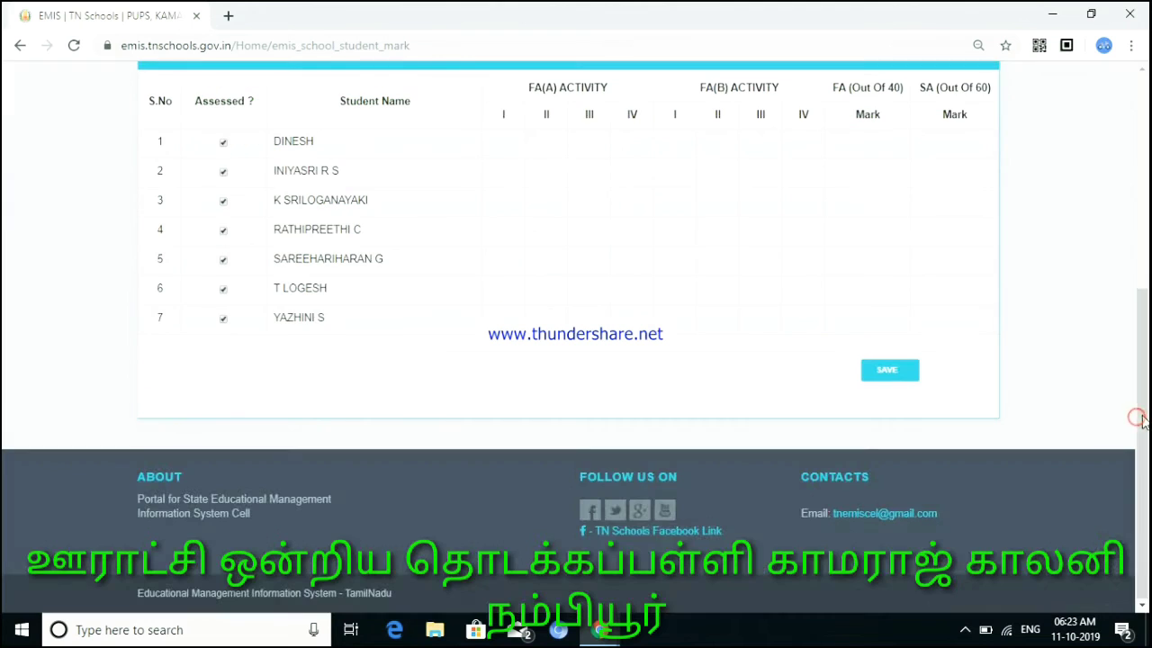
- Enter a mark of 10 in each of the four FA(A) activities for student no. 1
{"action": "left_click", "coordinate": [1141, 420]}
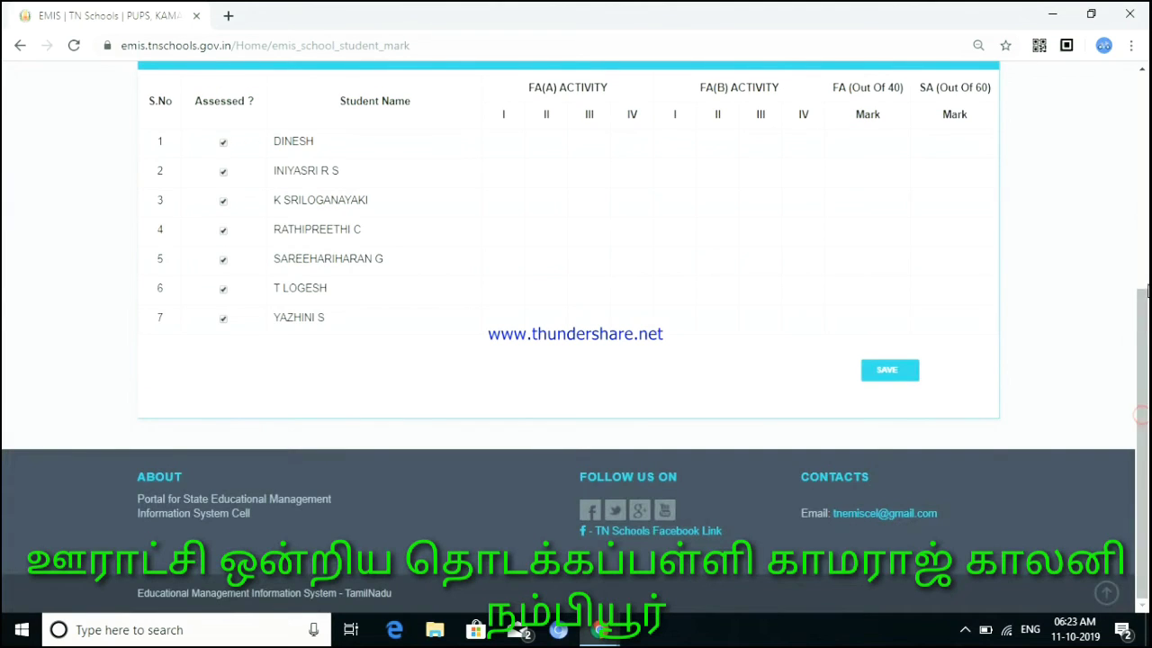
{"action": "left_click", "coordinate": [1144, 211]}
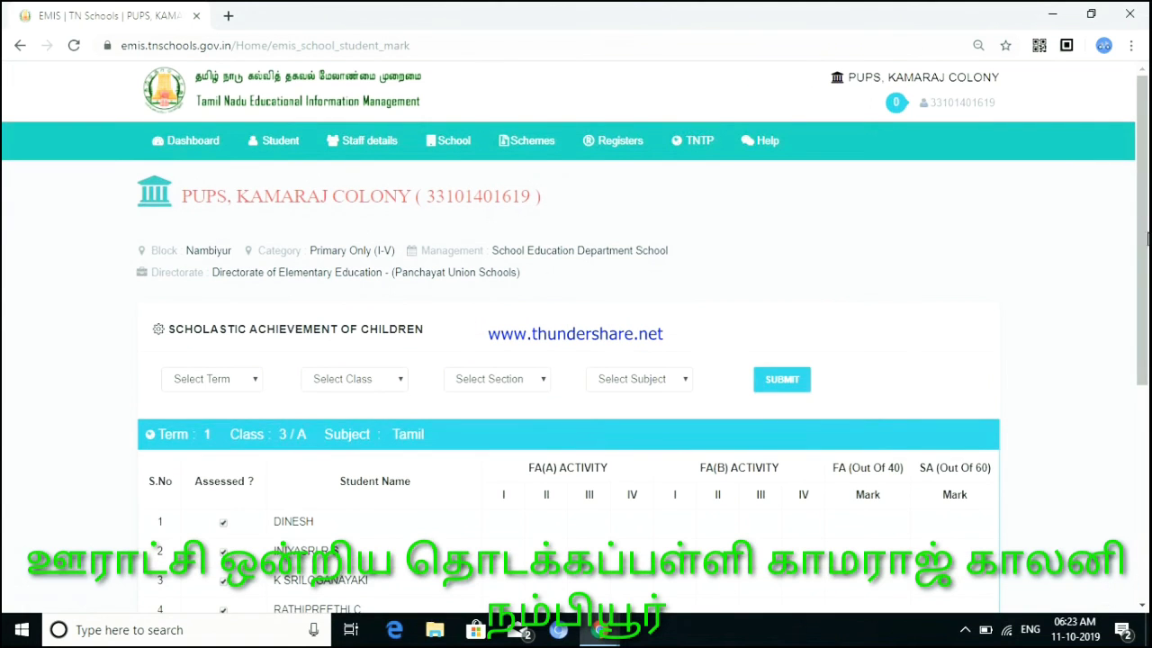
{"action": "left_click_drag", "start_coordinate": [1146, 239], "coordinate": [1148, 332]}
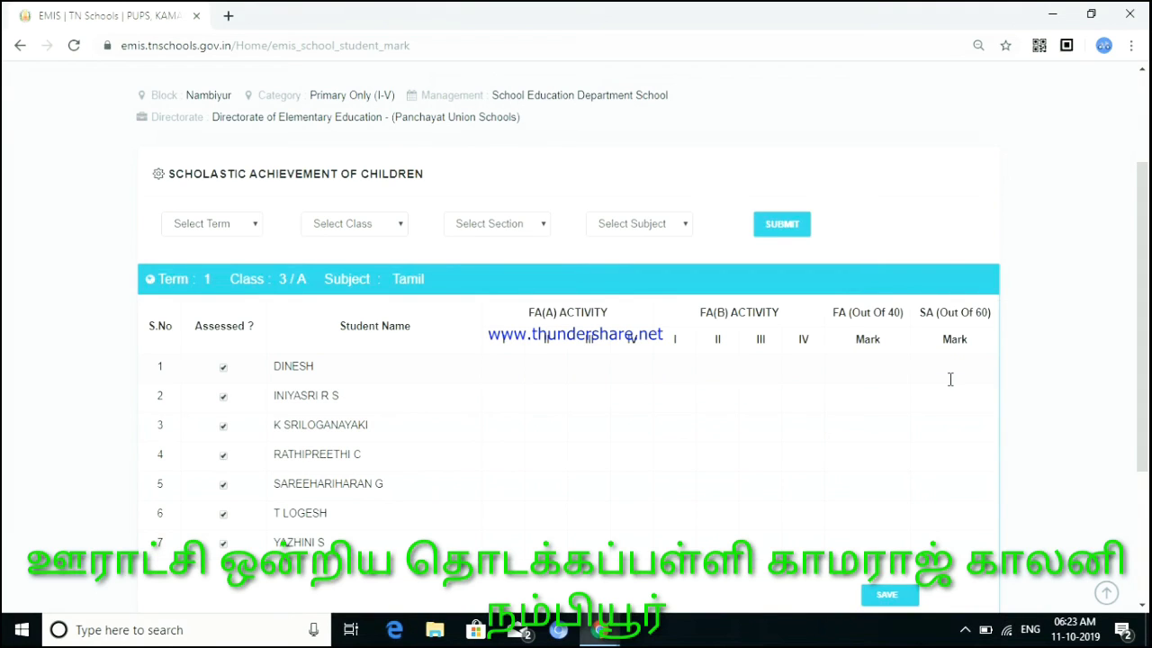
{"action": "left_click", "coordinate": [516, 369]}
{"action": "type", "text": "10"}
{"action": "key", "text": "Tab"}
{"action": "type", "text": "10"}
{"action": "key", "text": "Tab"}
{"action": "type", "text": "10"}
{"action": "key", "text": "Tab"}
{"action": "type", "text": "10"}
- Enter student no. 1's FA(B) activity marks as 10, 09, 10 and 10, and the SA mark as 57
{"action": "left_click", "coordinate": [676, 368]}
{"action": "type", "text": "10"}
{"action": "key", "text": "Tab"}
{"action": "type", "text": "09"}
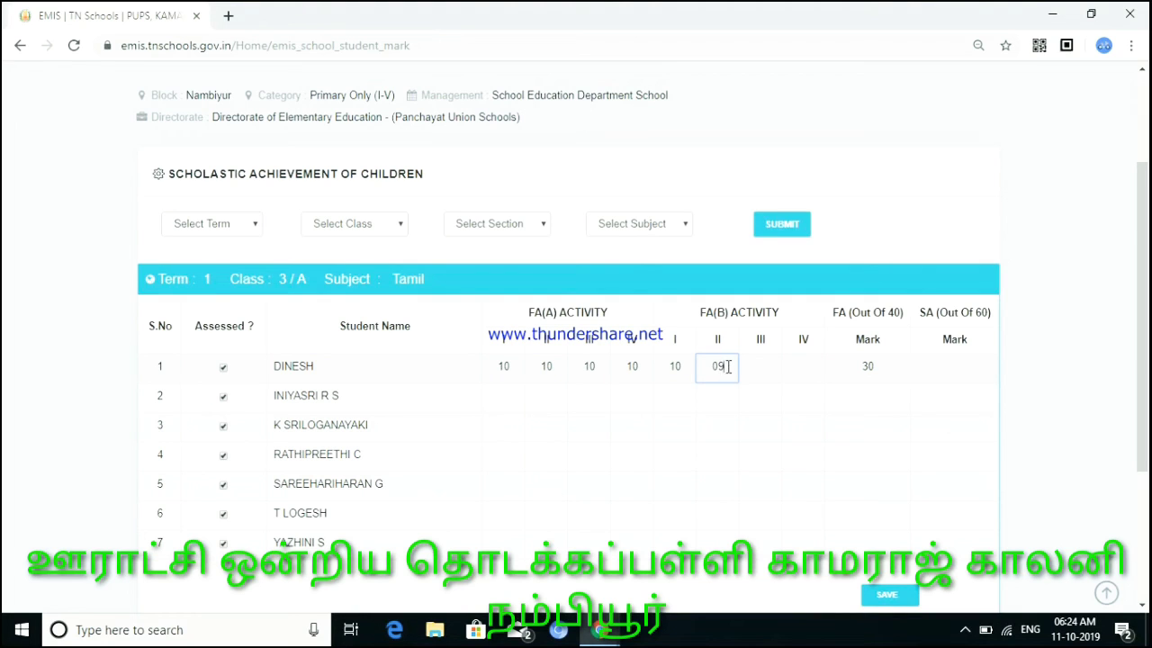
{"action": "left_click", "coordinate": [760, 369]}
{"action": "type", "text": "10"}
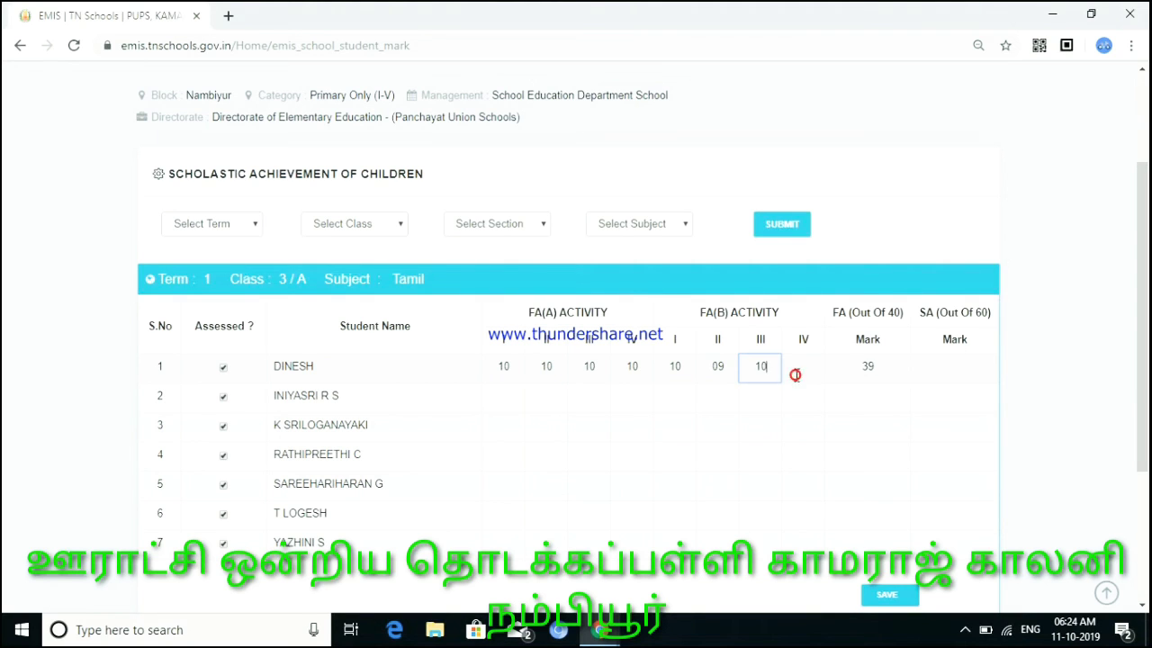
{"action": "left_click", "coordinate": [797, 374]}
{"action": "type", "text": "10"}
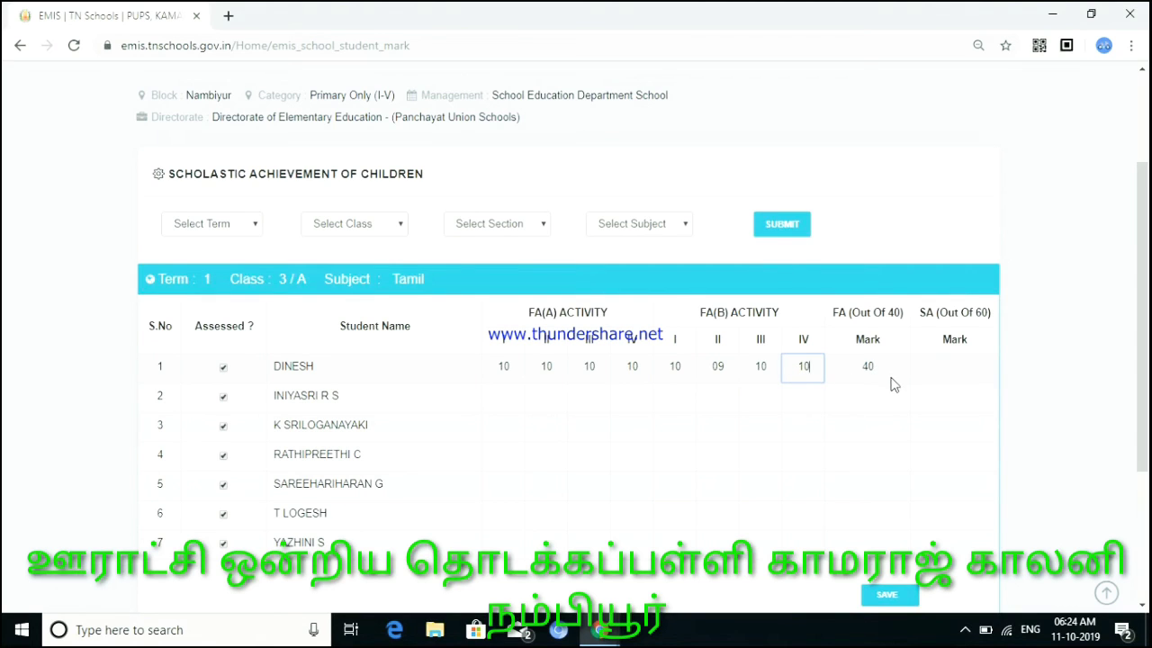
{"action": "key", "text": "Tab"}
{"action": "type", "text": "7"}
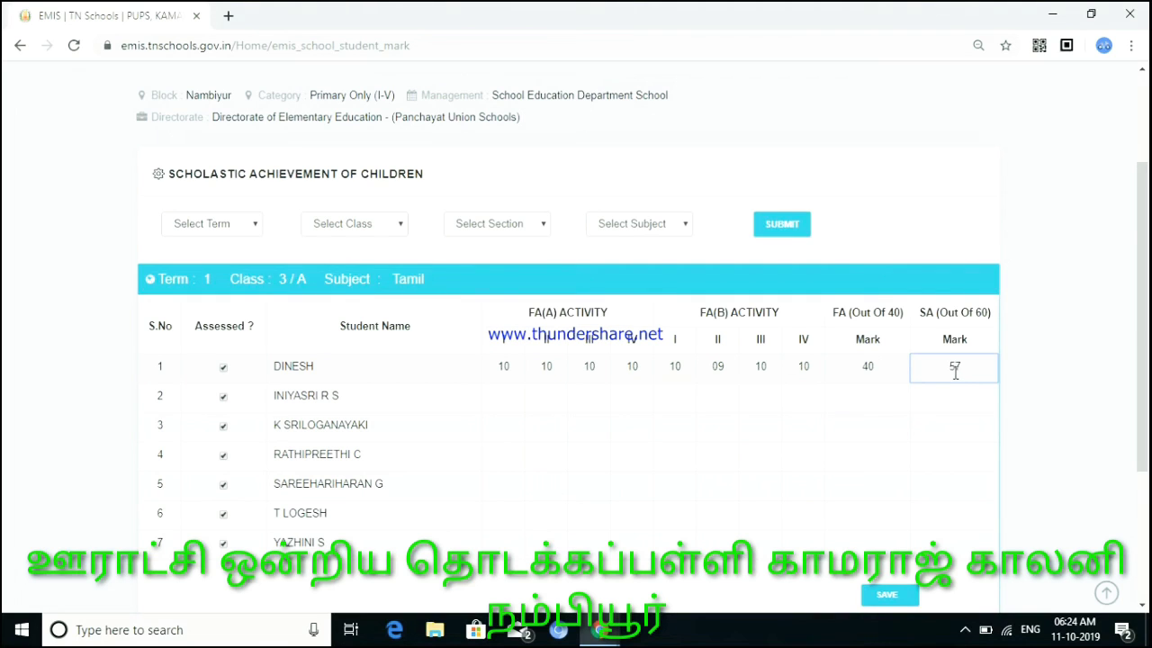
- Enter a mark of 10 in each of the four FA(A) activities for student no. 2
{"action": "left_click", "coordinate": [509, 400]}
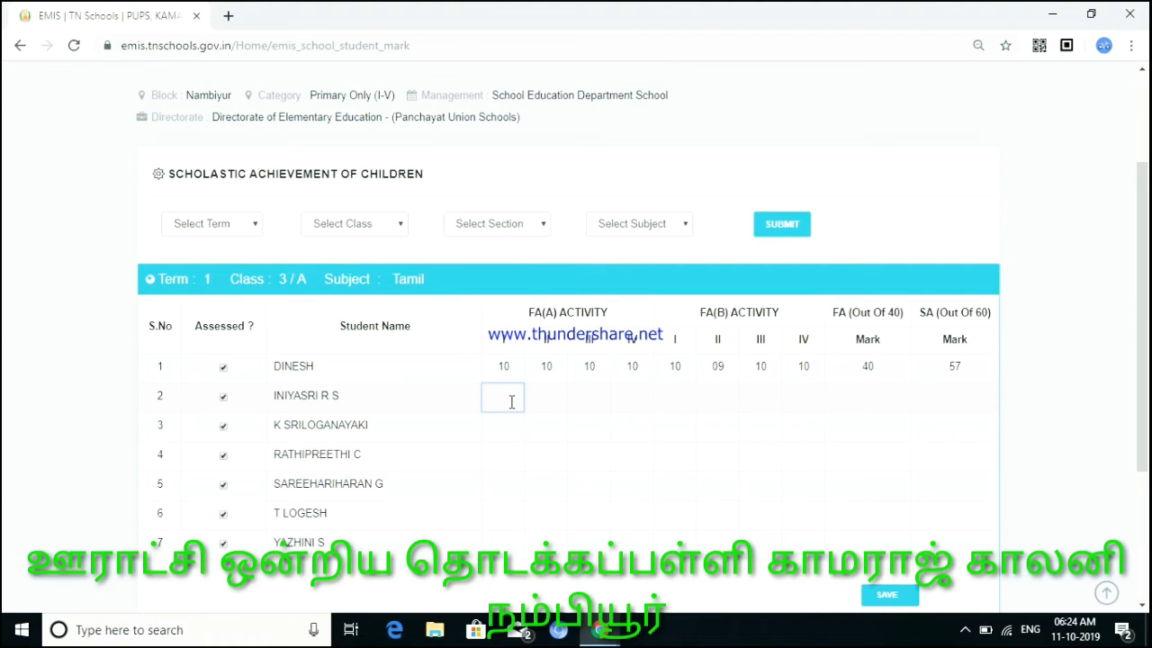
{"action": "type", "text": "10"}
{"action": "key", "text": "Tab"}
{"action": "type", "text": "10"}
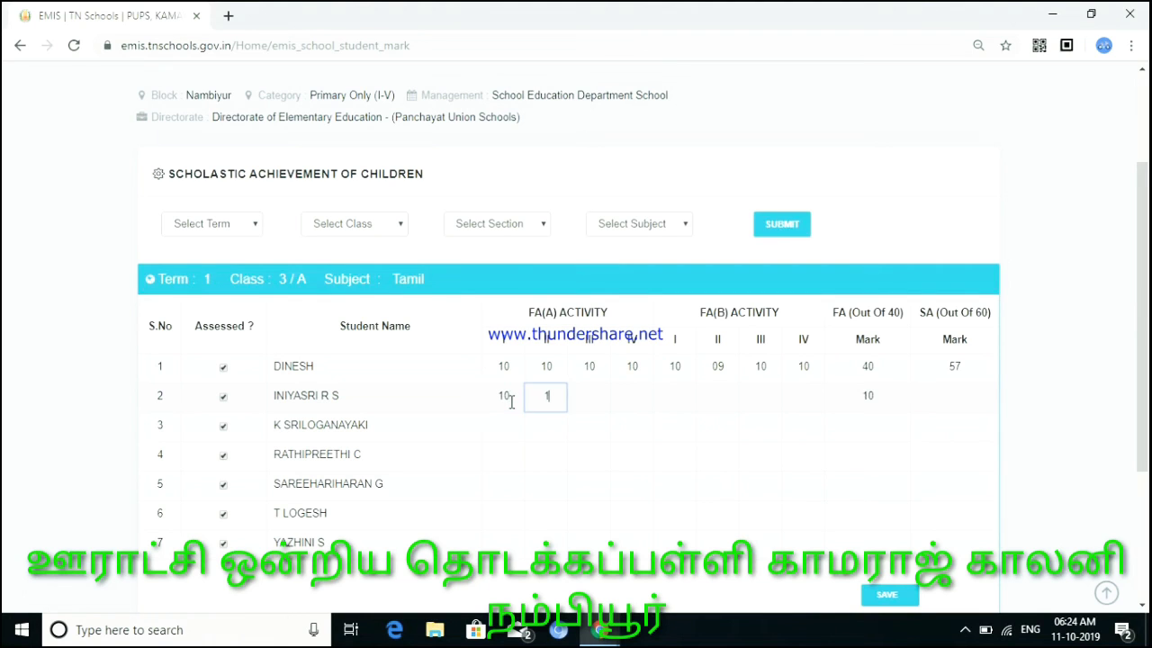
{"action": "key", "text": "Tab"}
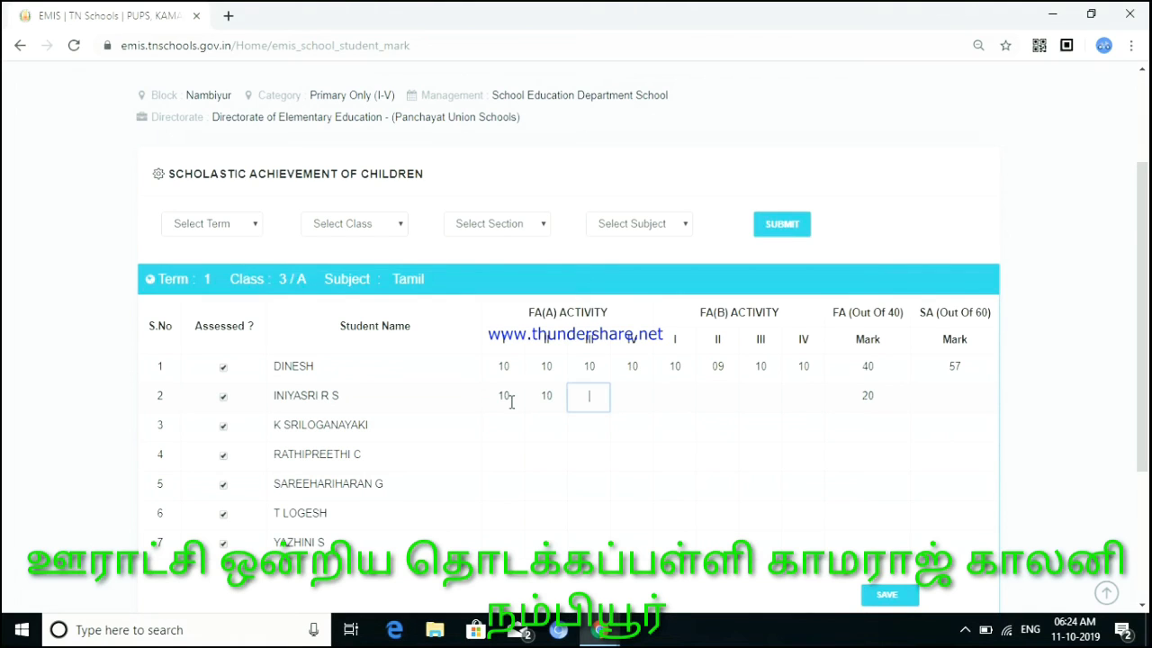
{"action": "type", "text": "10"}
{"action": "key", "text": "Tab"}
{"action": "type", "text": "1"}
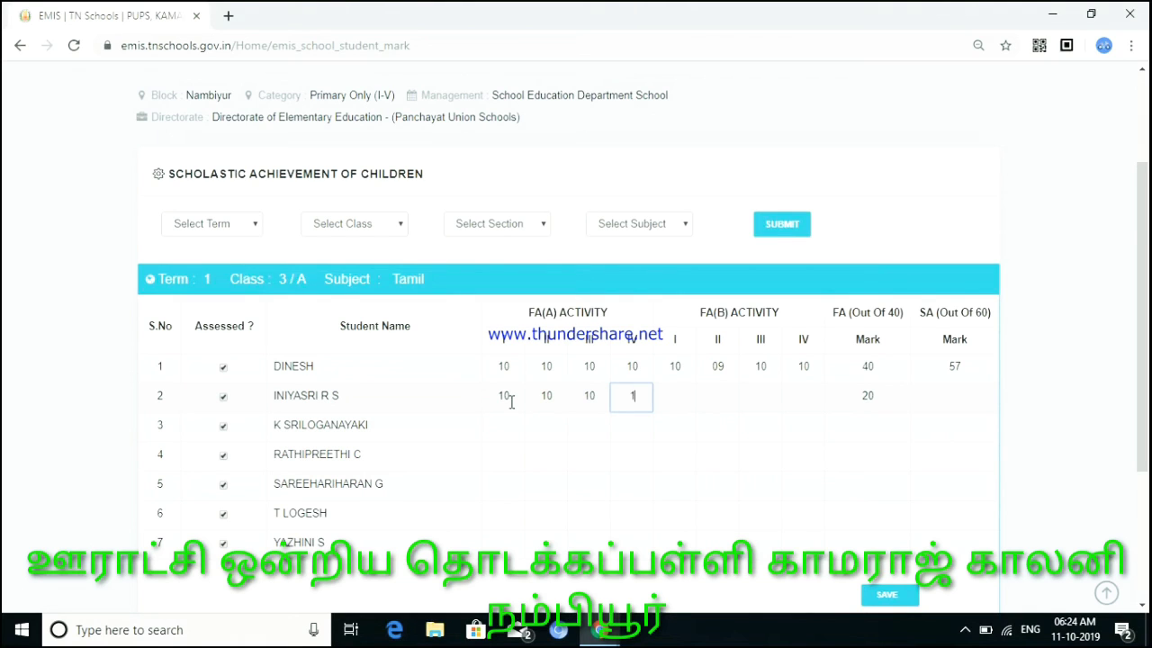
{"action": "type", "text": "0"}
- Enter student no. 2's FA(B) activity marks as 10, 10, 10 and 09, and the SA mark as 49
{"action": "key", "text": "Tab"}
{"action": "type", "text": "10"}
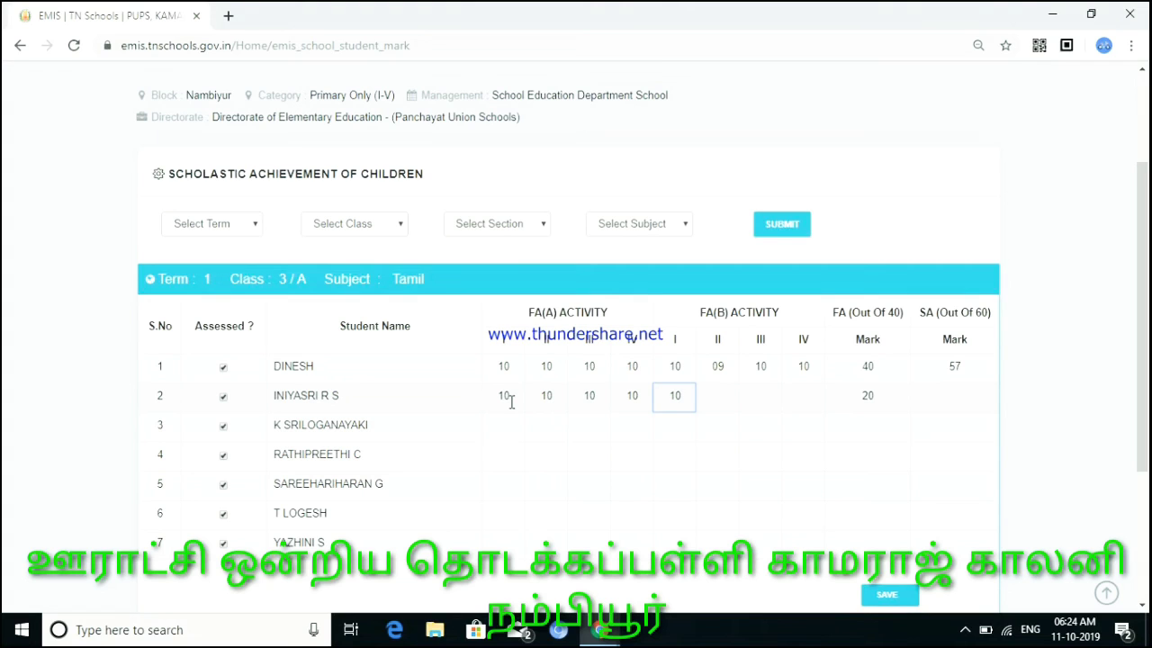
{"action": "key", "text": "Tab"}
{"action": "type", "text": "10"}
{"action": "key", "text": "Tab"}
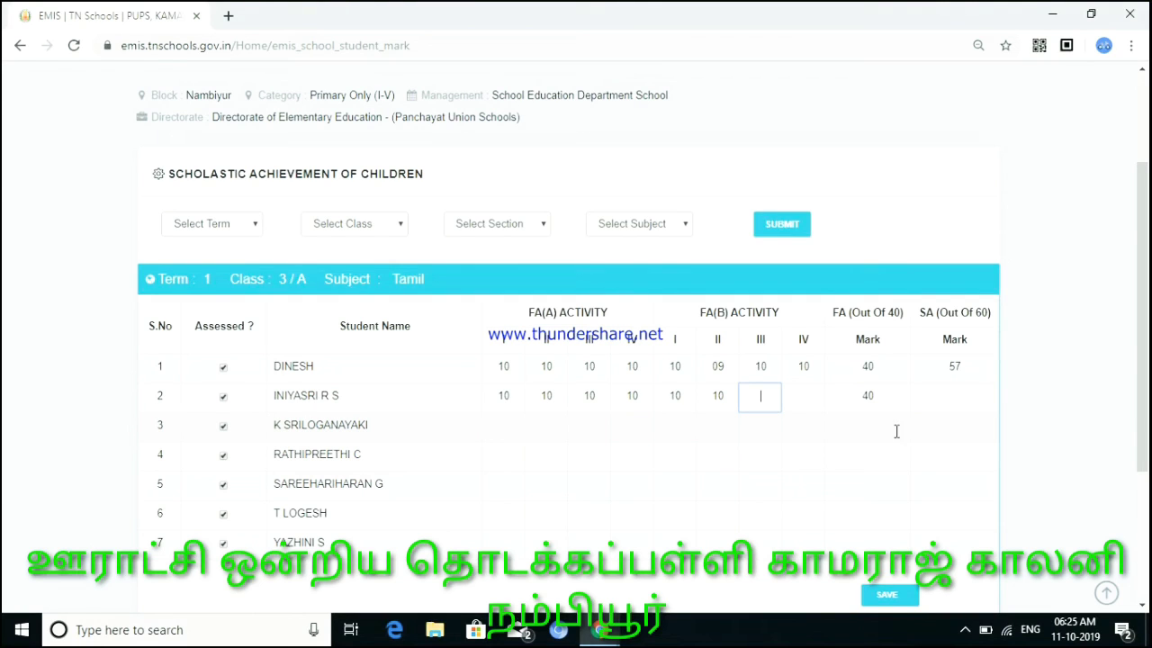
{"action": "type", "text": "10"}
{"action": "left_click", "coordinate": [795, 407]}
{"action": "type", "text": "09"}
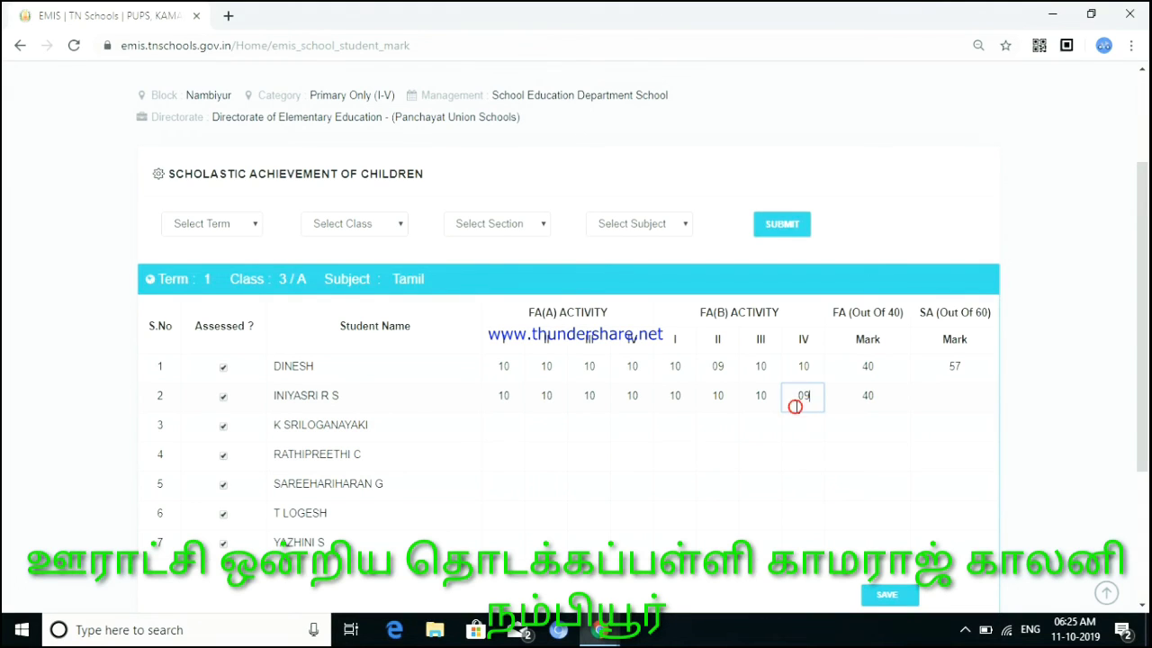
{"action": "left_click", "coordinate": [957, 403]}
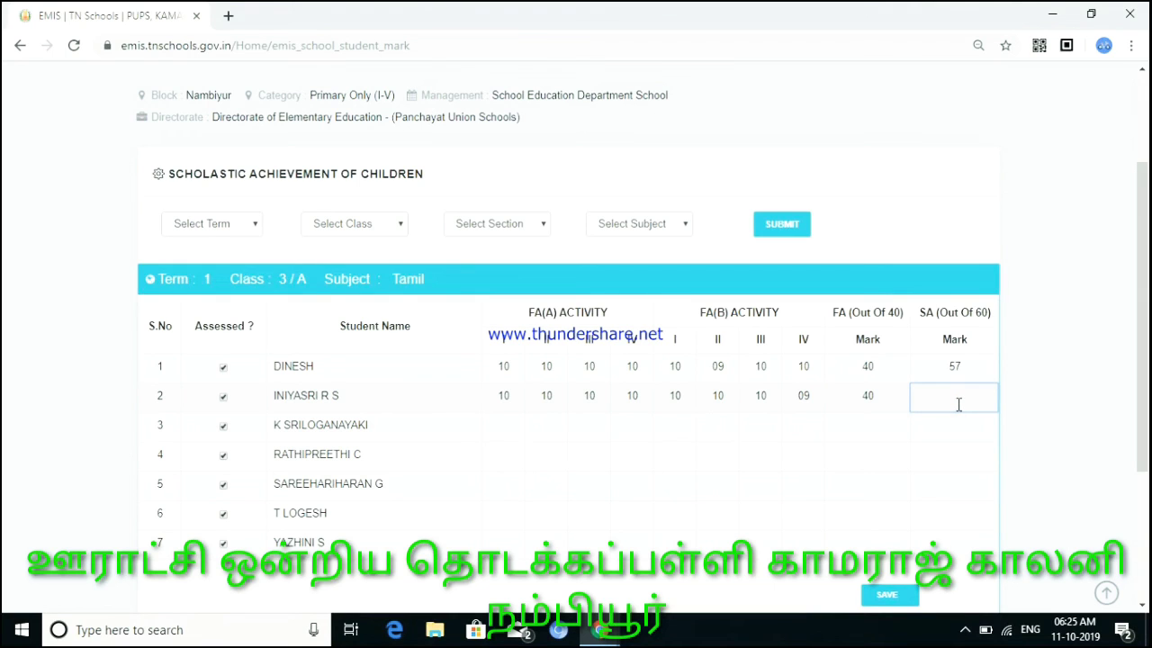
{"action": "type", "text": "49"}
- Enter a mark of 10 in each of the four FA(A) activities for student no. 3
{"action": "left_click", "coordinate": [496, 432]}
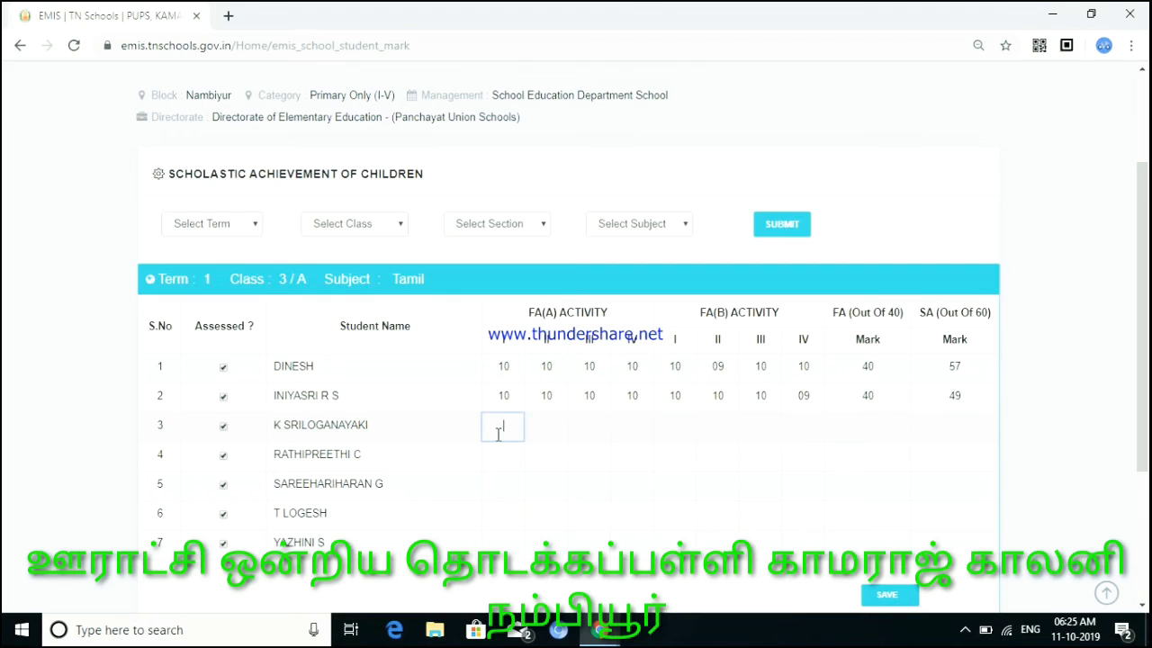
{"action": "type", "text": "10"}
{"action": "key", "text": "Tab"}
{"action": "type", "text": "10"}
{"action": "key", "text": "Tab"}
{"action": "type", "text": "10"}
{"action": "key", "text": "Tab"}
{"action": "type", "text": "10"}
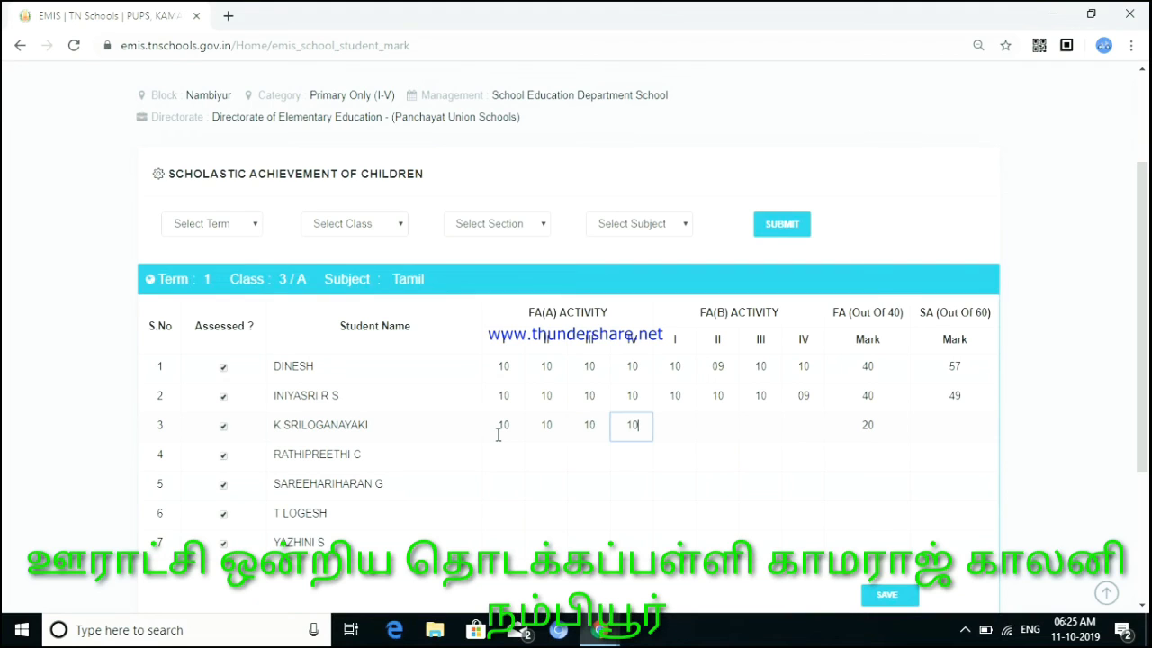
- Enter 10 for all four of student no. 3's FA(B) activities and 59 as the SA mark
{"action": "key", "text": "Tab"}
{"action": "type", "text": "10"}
{"action": "key", "text": "Tab"}
{"action": "type", "text": "10"}
{"action": "key", "text": "Tab"}
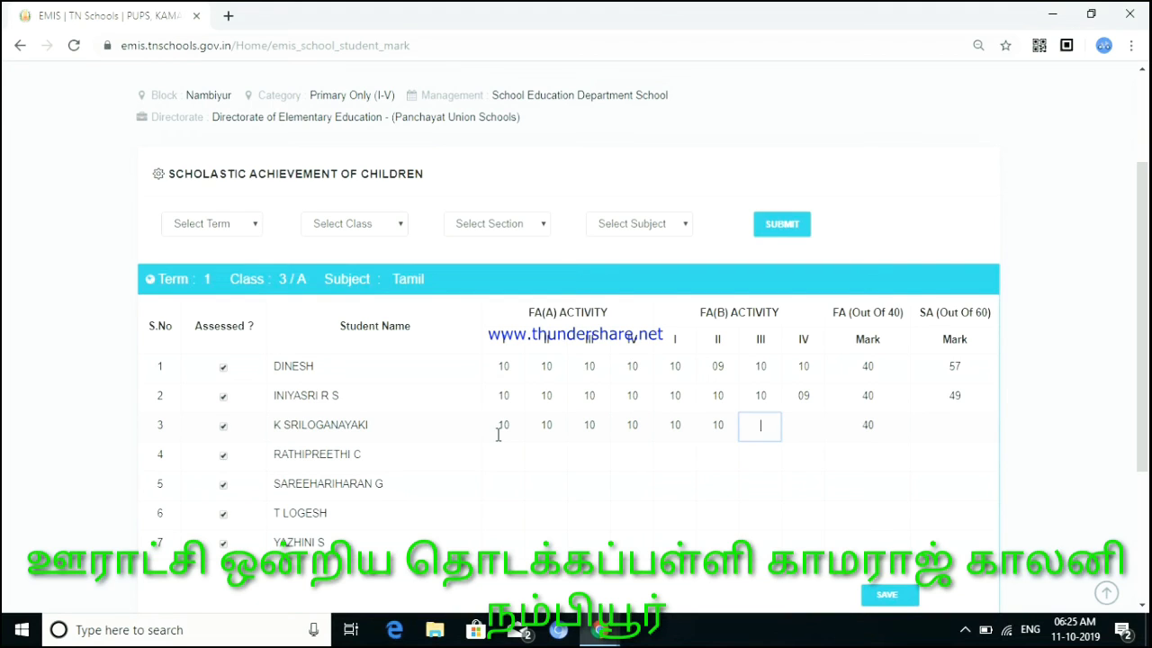
{"action": "type", "text": "10"}
{"action": "key", "text": "Tab"}
{"action": "type", "text": "10"}
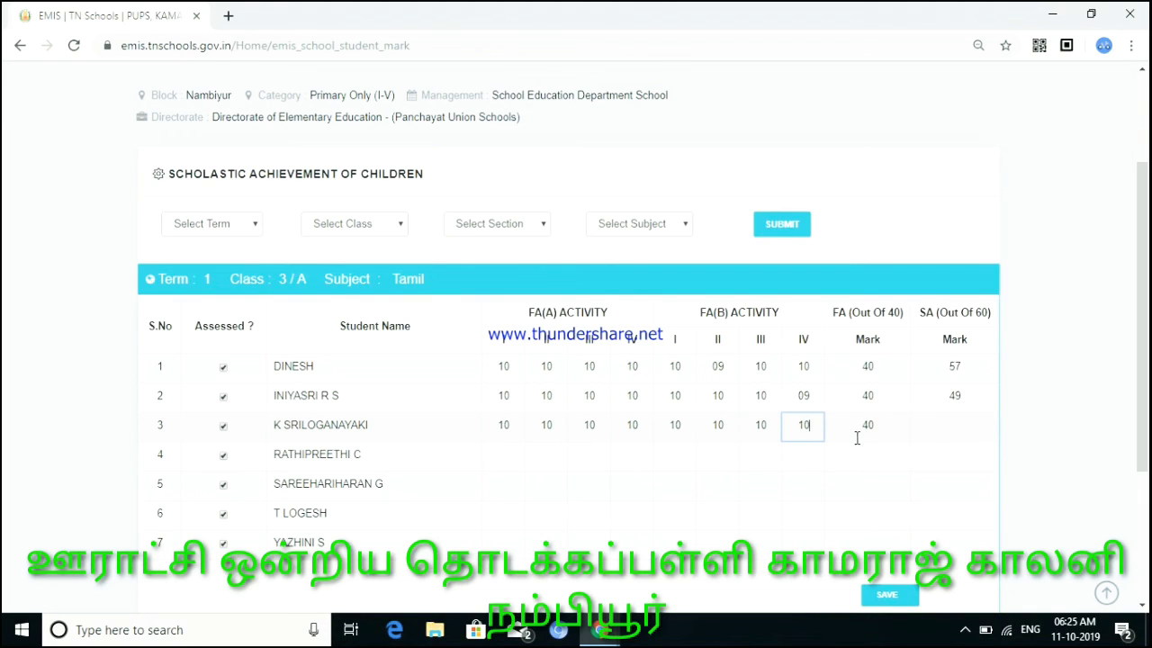
{"action": "left_click", "coordinate": [938, 429]}
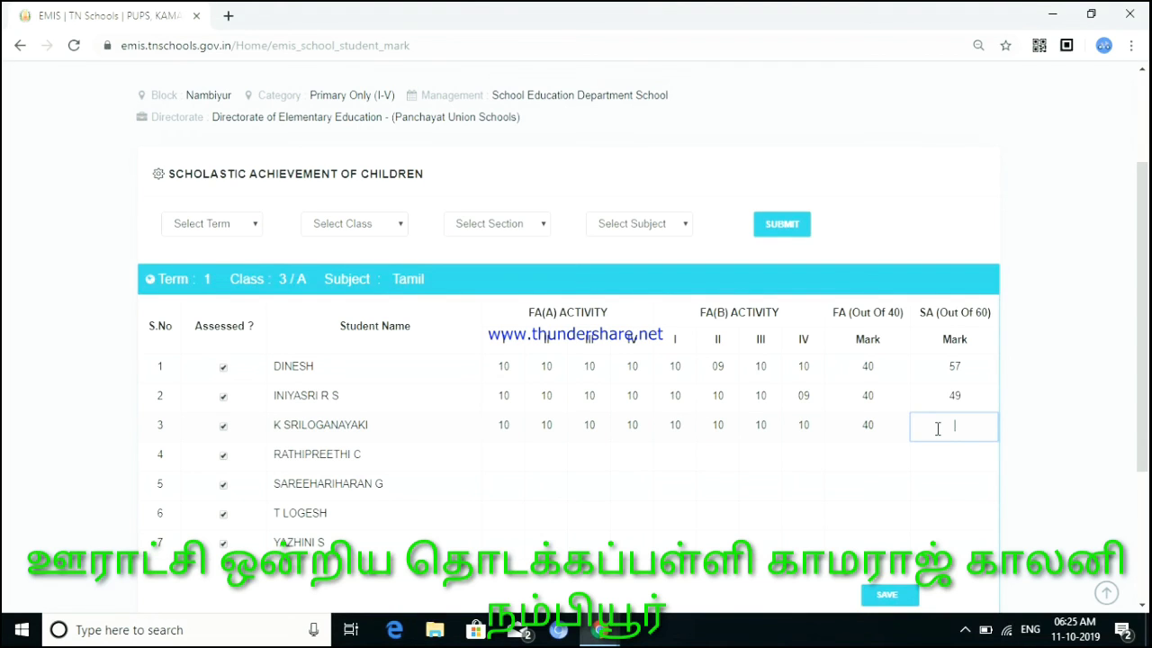
{"action": "type", "text": "59"}
- Enter a mark of 10 in each of the four FA(A) activities for student no. 4
{"action": "left_click", "coordinate": [511, 459]}
{"action": "type", "text": "10"}
{"action": "key", "text": "Tab"}
{"action": "type", "text": "10"}
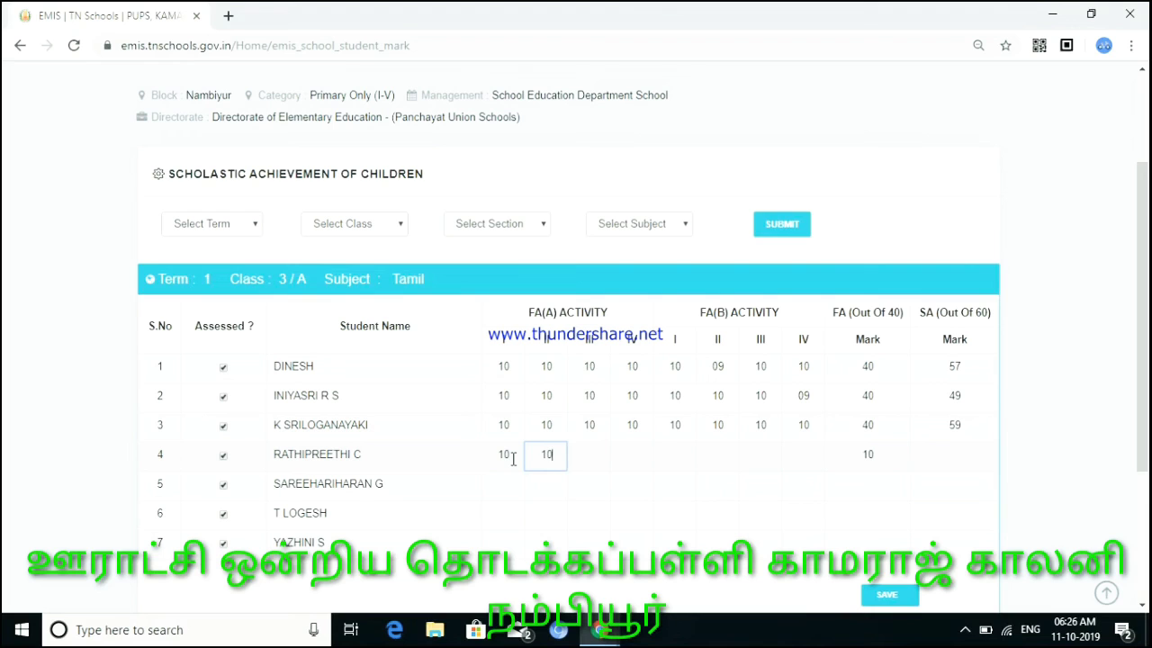
{"action": "key", "text": "Tab"}
{"action": "type", "text": "10"}
{"action": "key", "text": "Tab"}
{"action": "type", "text": "10"}
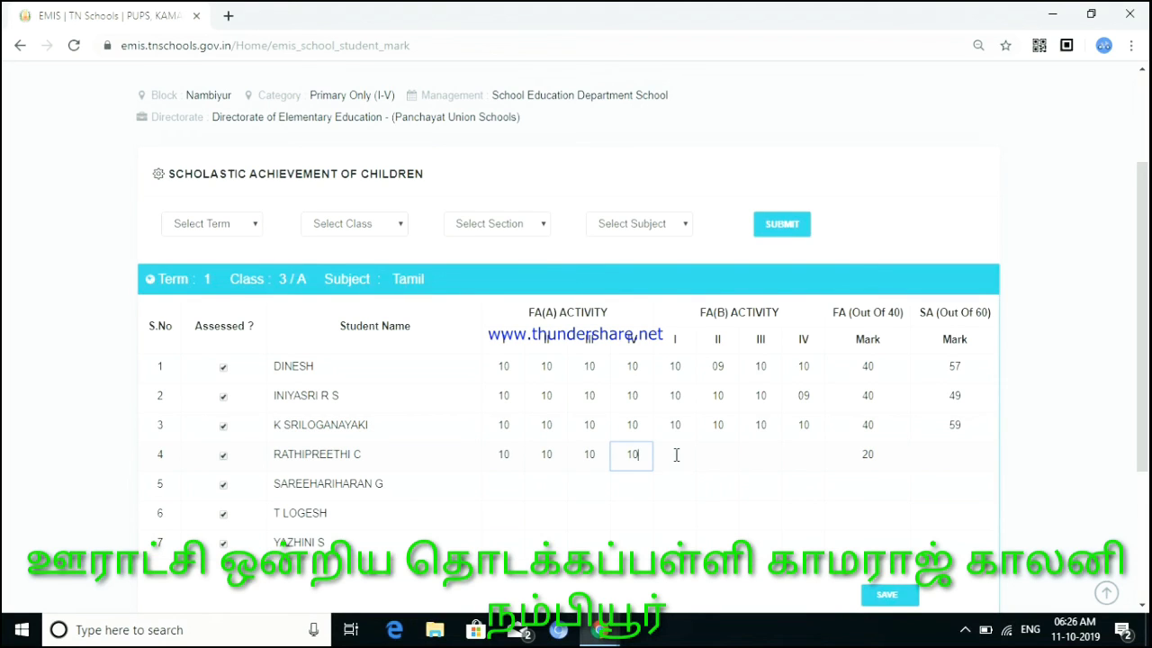
- Enter student no. 4's FA(B) activity marks as 10, 09, 10 and 10, and the SA mark as 57
{"action": "key", "text": "Tab"}
{"action": "type", "text": "10"}
{"action": "left_click", "coordinate": [714, 460]}
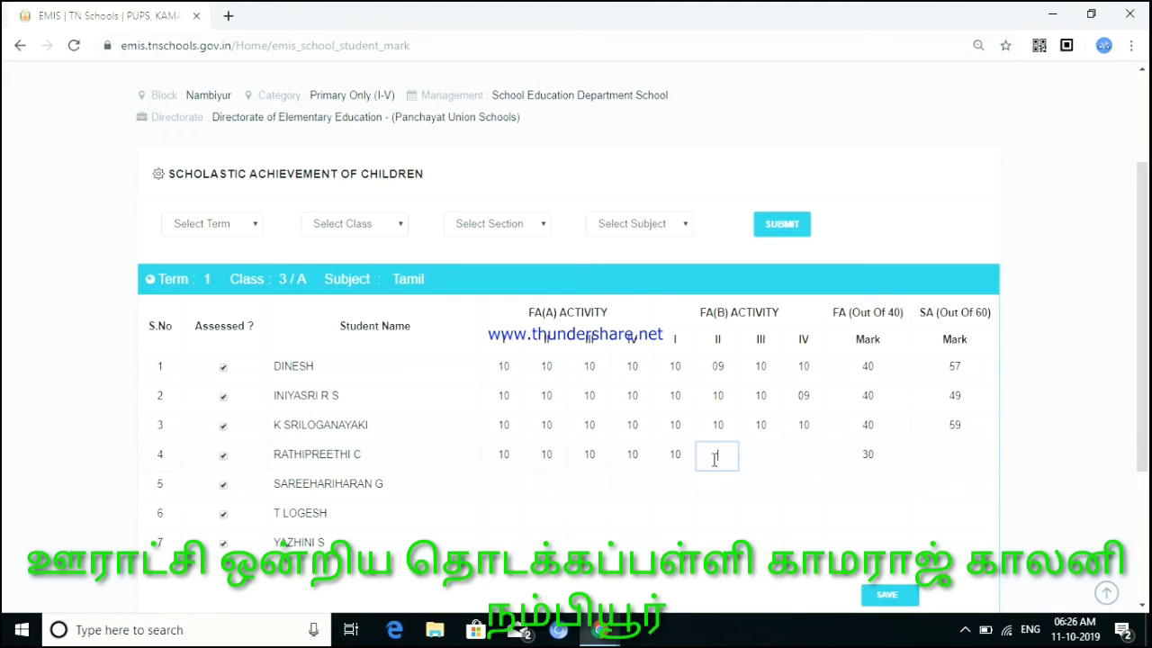
{"action": "type", "text": "09"}
{"action": "left_click", "coordinate": [759, 457]}
{"action": "type", "text": "10"}
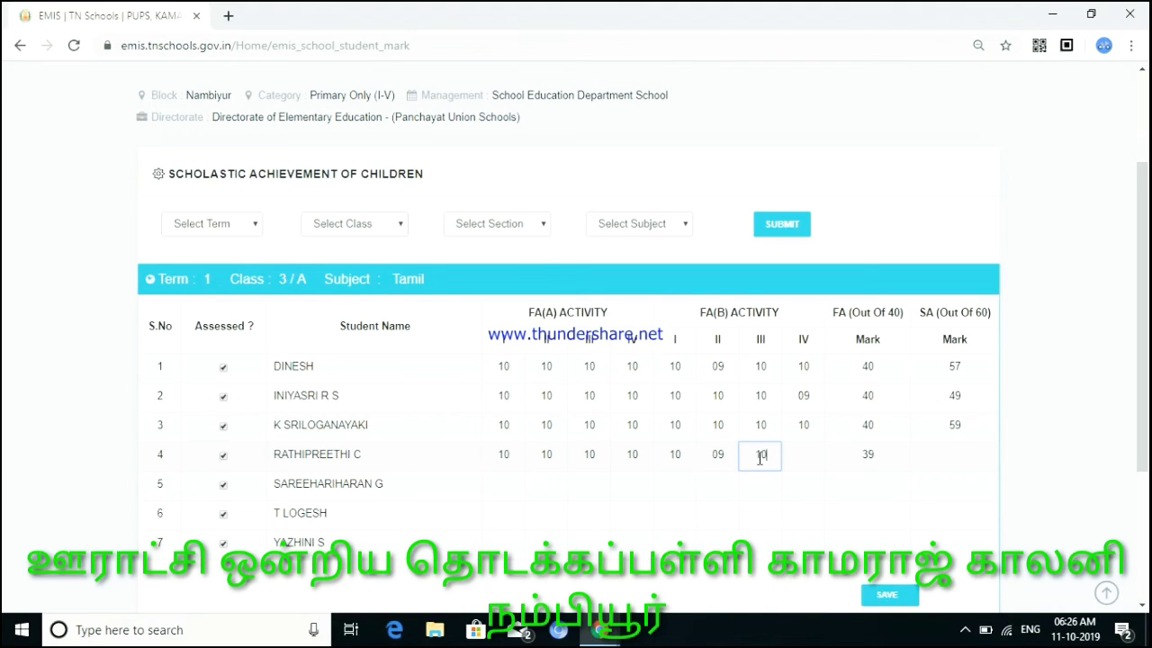
{"action": "left_click", "coordinate": [816, 463]}
{"action": "type", "text": "1"}
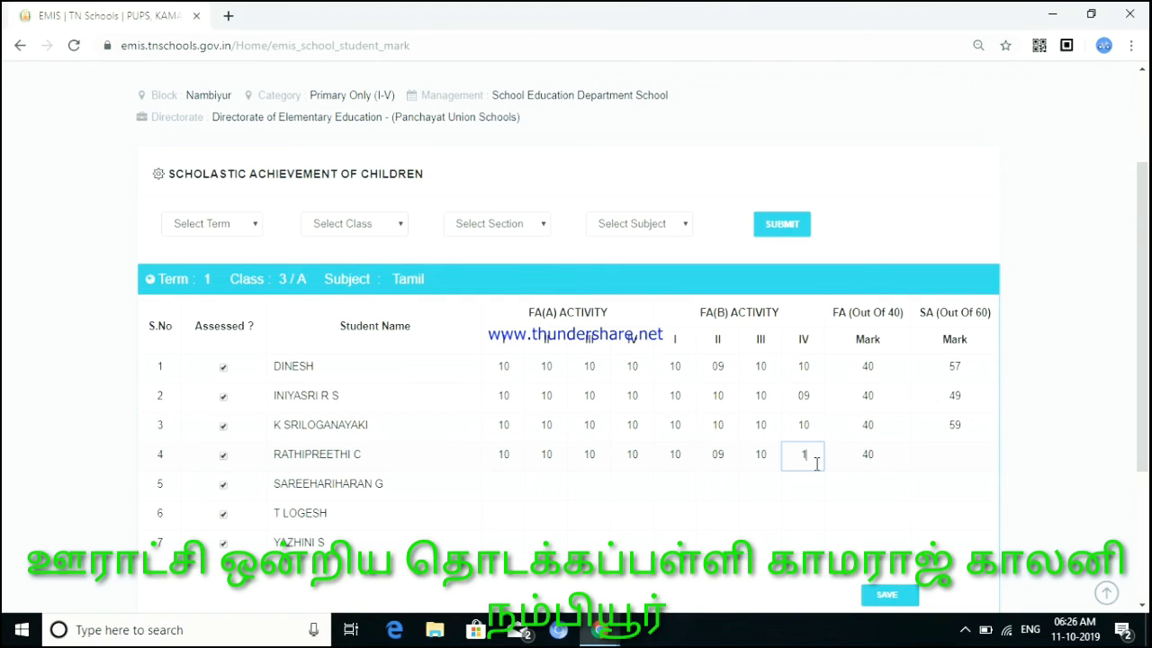
{"action": "type", "text": "0"}
{"action": "left_click", "coordinate": [935, 459]}
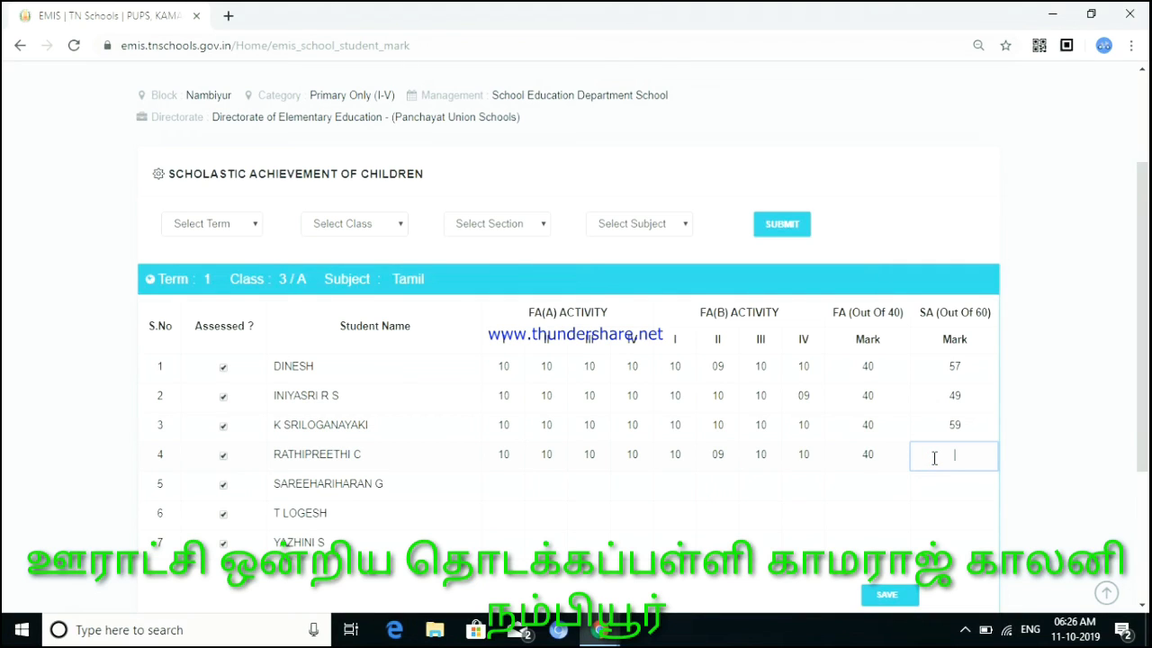
{"action": "type", "text": "57"}
- Enter 10 in all four FA(A) activities of student no. 5, and 10 and 09 in FA(B) activities I and II
{"action": "left_click", "coordinate": [504, 491]}
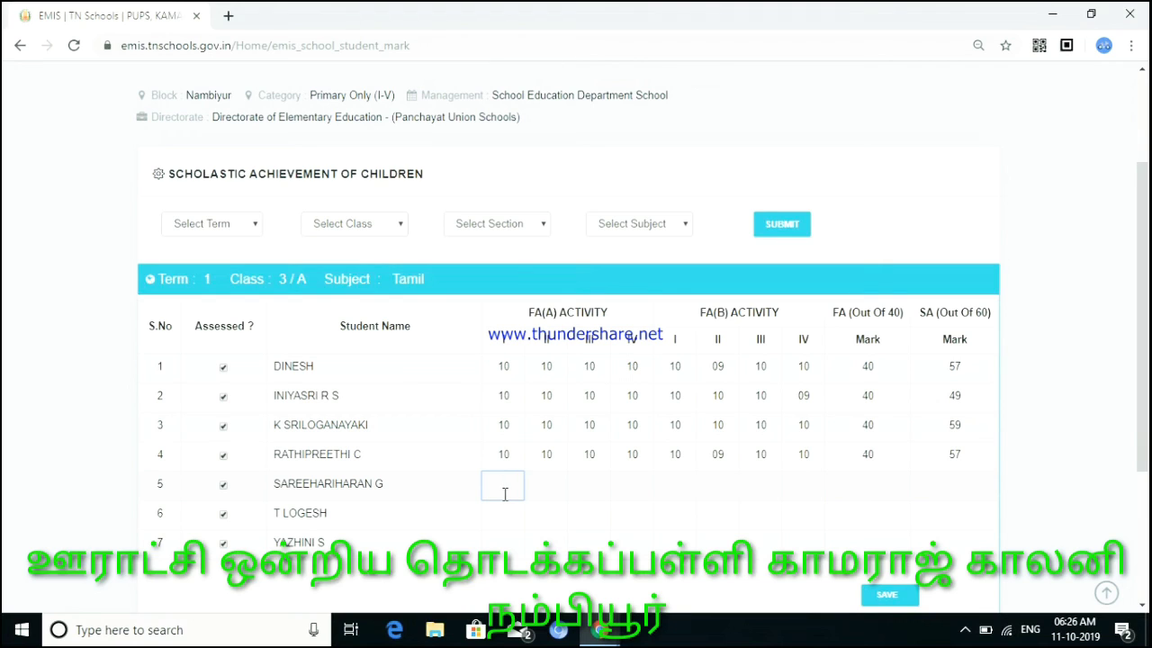
{"action": "type", "text": "10"}
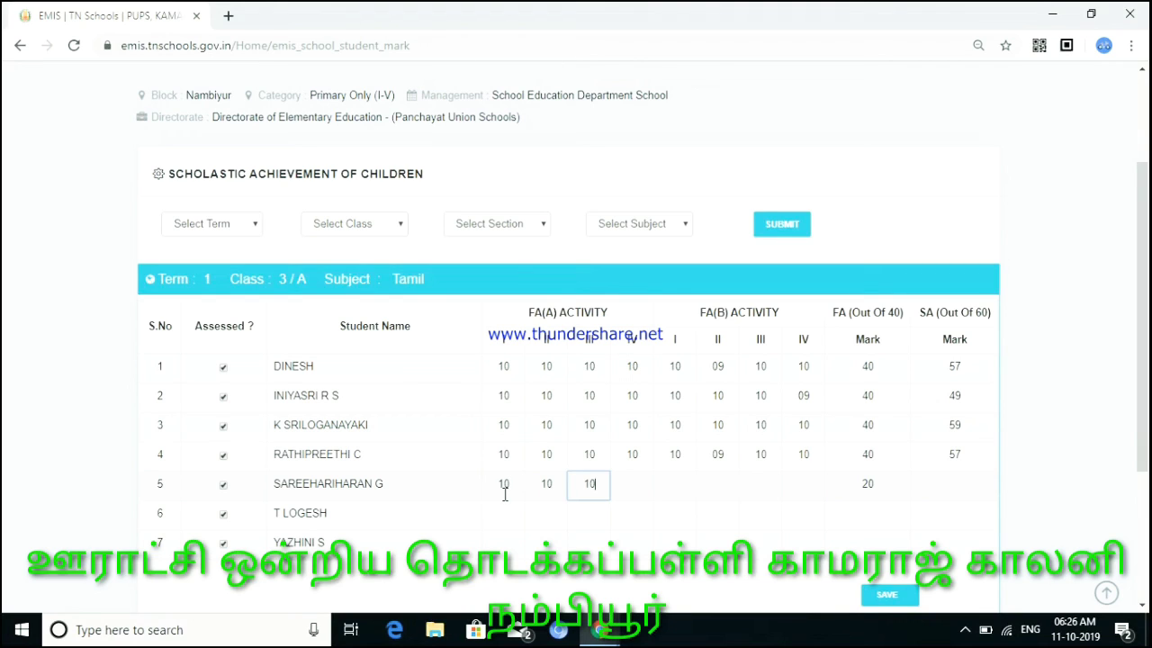
{"action": "type", "text": "101010"}
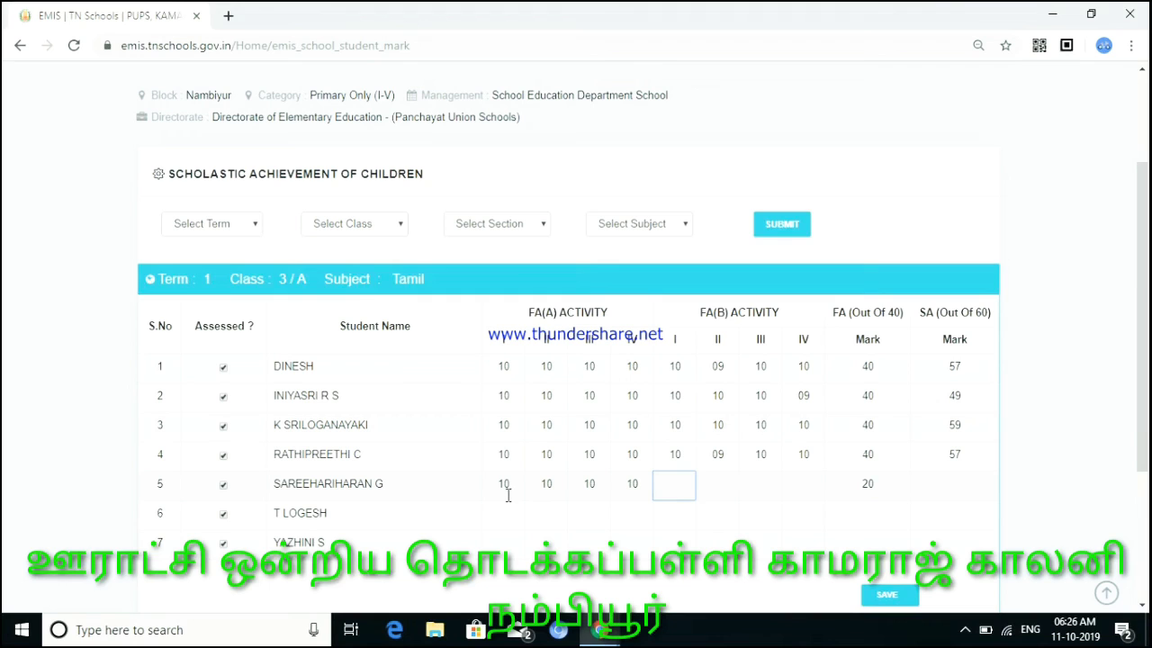
{"action": "type", "text": "10"}
{"action": "type", "text": "09"}
{"action": "left_click", "coordinate": [752, 488]}
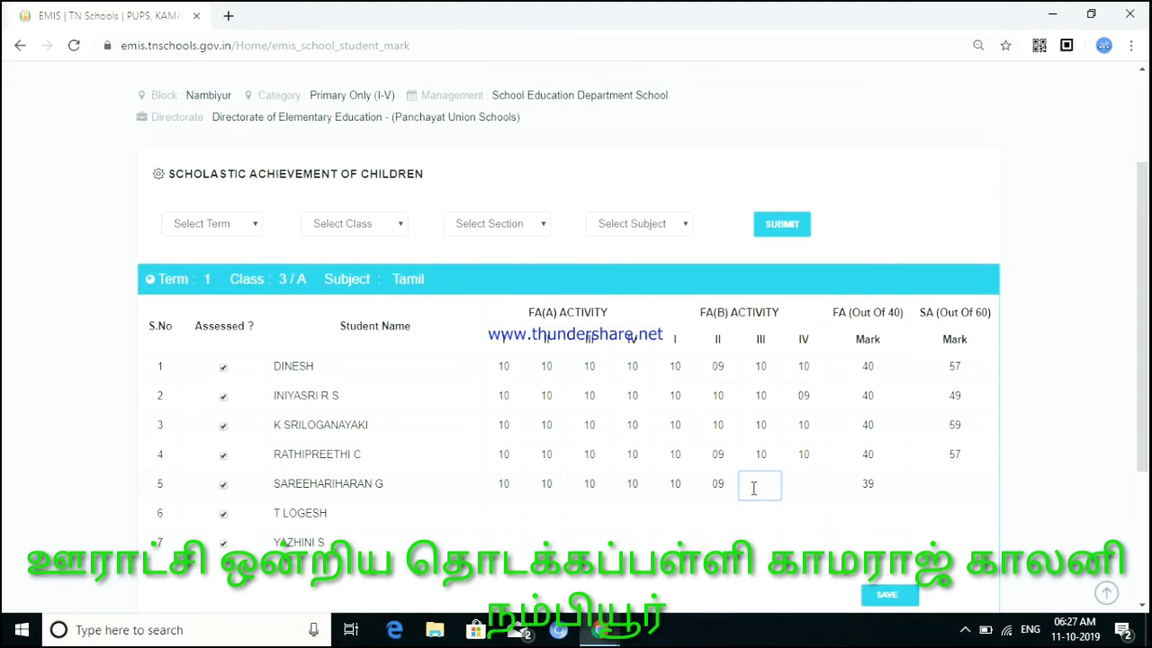
{"action": "type", "text": "10"}
{"action": "left_click", "coordinate": [771, 486]}
{"action": "key", "text": "BackSpace"}
{"action": "key", "text": "BackSpace"}
- Set student no. 5's FA(B) marks II, III and IV to 05, 05 and 07, and enter 25 as the SA mark
{"action": "left_click", "coordinate": [723, 485]}
{"action": "key", "text": "BackSpace"}
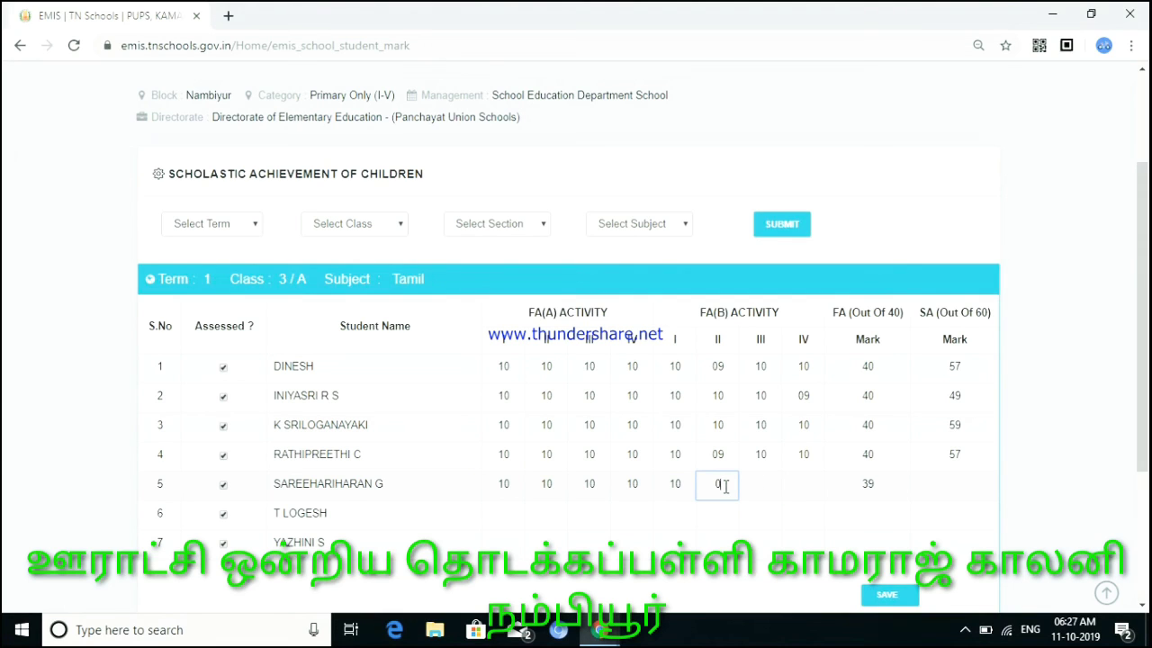
{"action": "type", "text": "5"}
{"action": "left_click", "coordinate": [764, 487]}
{"action": "type", "text": "05"}
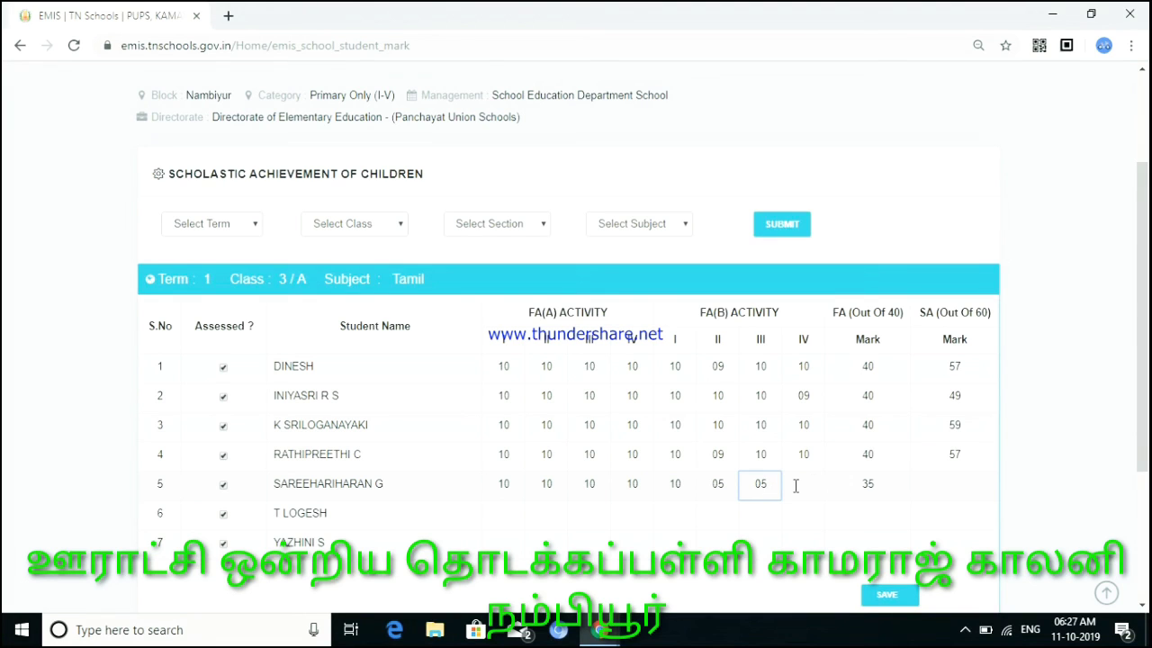
{"action": "left_click", "coordinate": [812, 483]}
{"action": "type", "text": "07"}
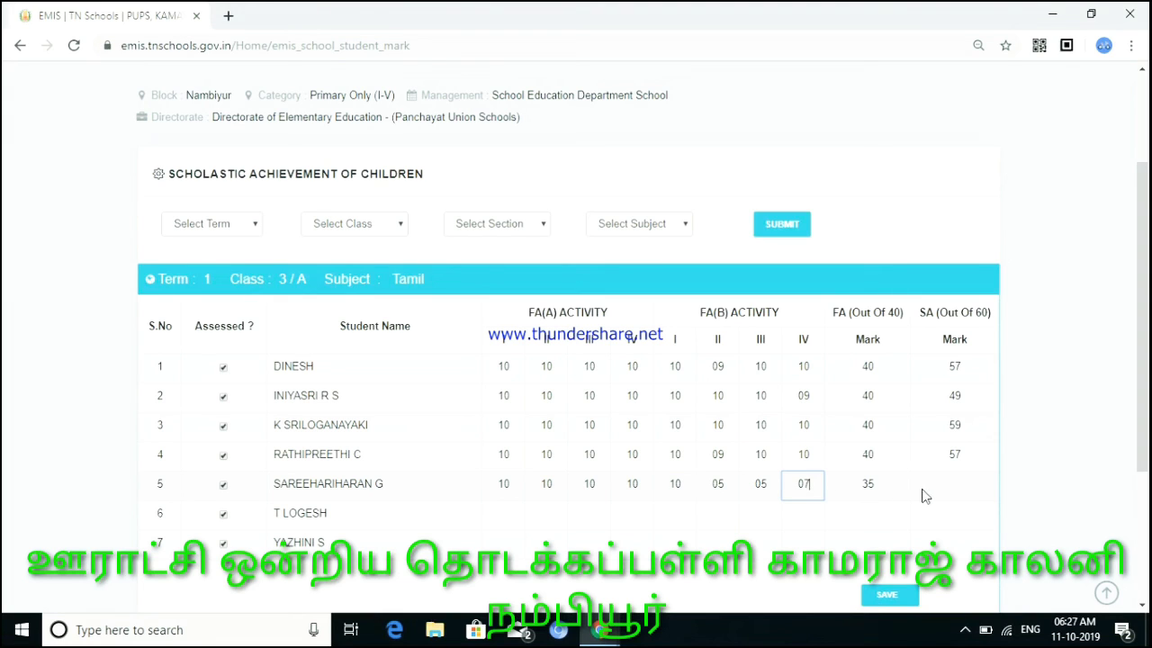
{"action": "left_click", "coordinate": [926, 489]}
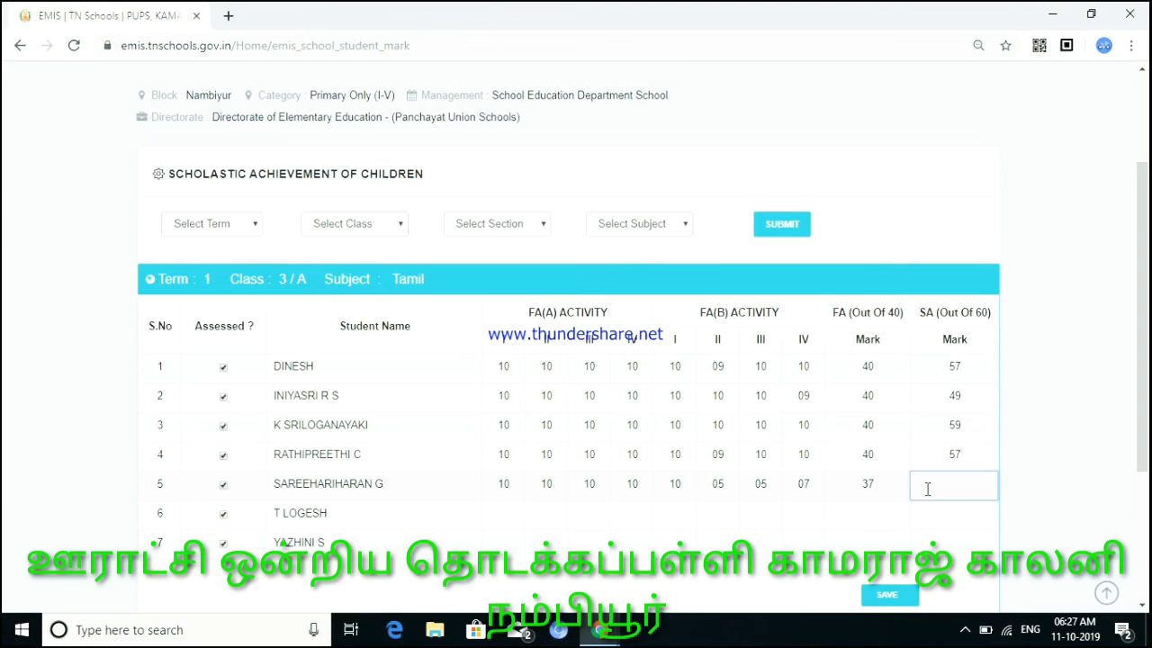
{"action": "type", "text": "25"}
- Enter a mark of 10 in each of the four FA(A) activities for student no. 6
{"action": "left_click", "coordinate": [494, 515]}
{"action": "type", "text": "10"}
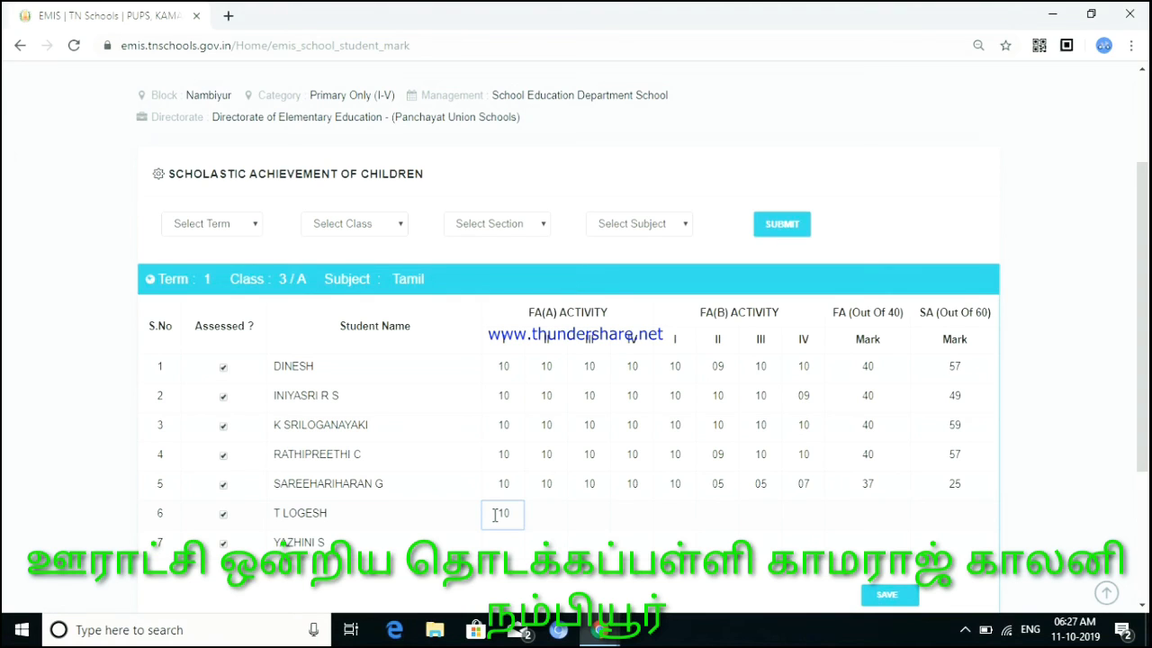
{"action": "key", "text": "Tab"}
{"action": "type", "text": "10"}
{"action": "key", "text": "Tab"}
{"action": "type", "text": "10"}
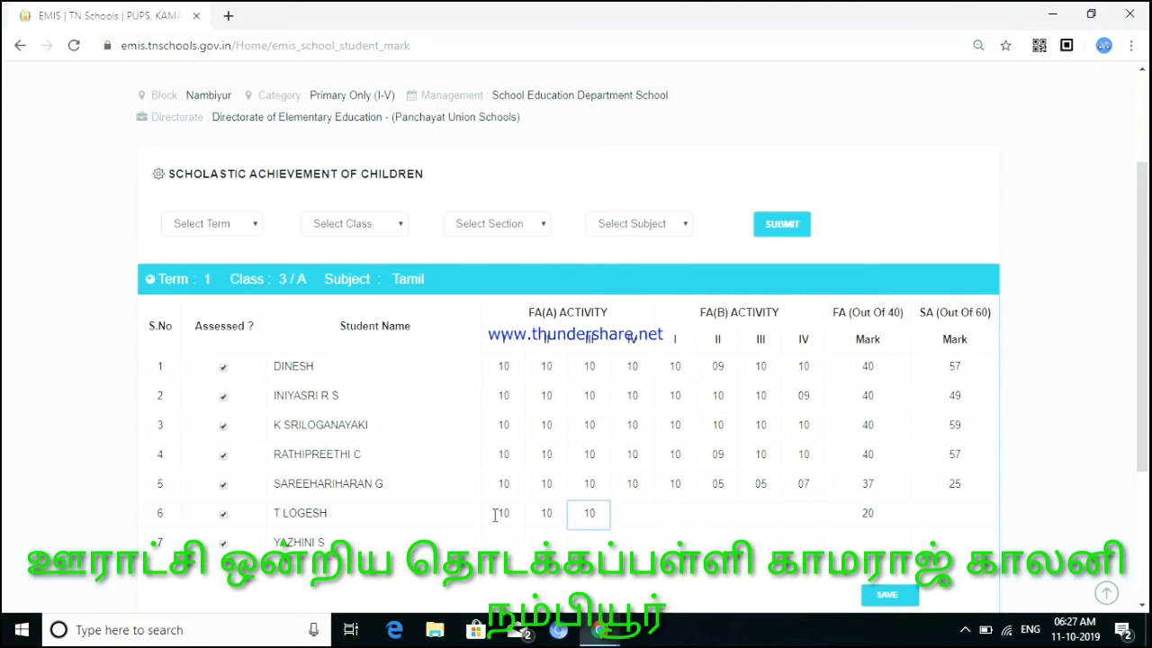
{"action": "key", "text": "Tab"}
{"action": "type", "text": "10"}
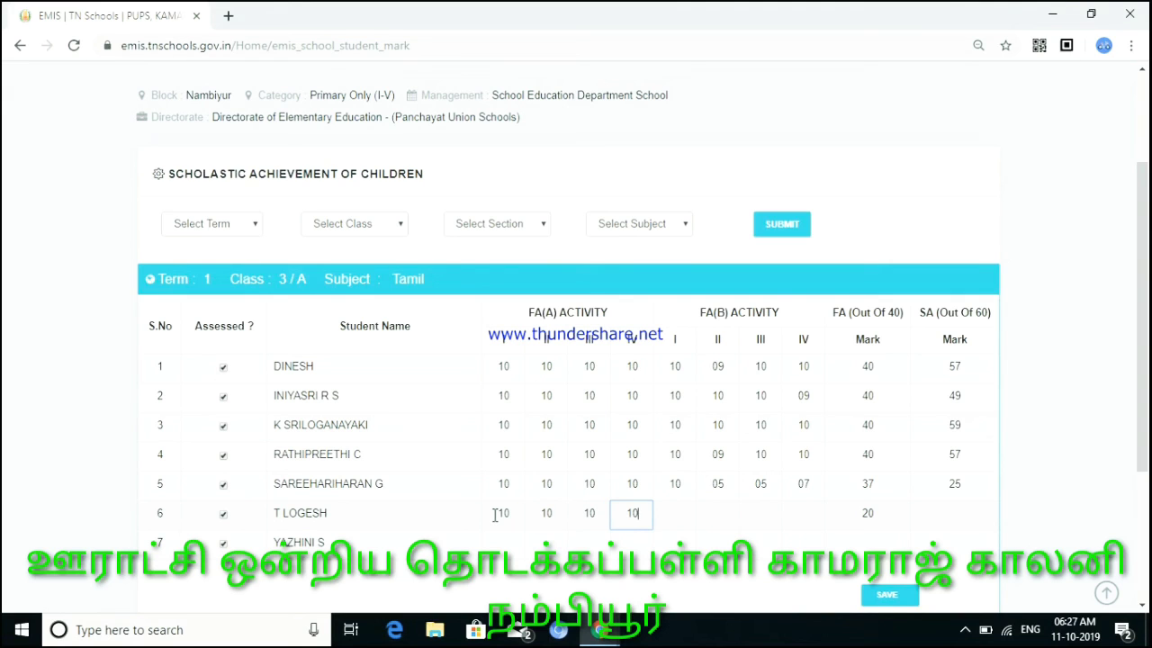
- Enter student no. 6's FA(B) activity marks as 10, 10, 09 and 10, and the SA mark as 47
{"action": "key", "text": "Tab"}
{"action": "type", "text": "10"}
{"action": "left_click", "coordinate": [721, 521]}
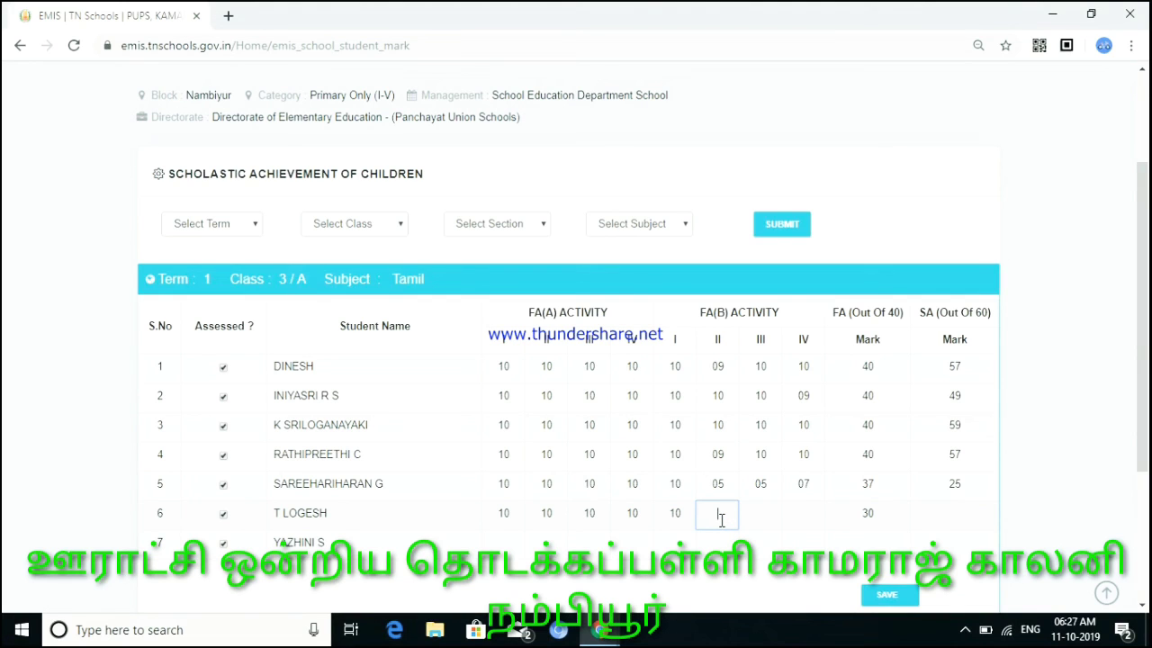
{"action": "type", "text": "10"}
{"action": "key", "text": "Tab"}
{"action": "type", "text": "09"}
{"action": "key", "text": "Tab"}
{"action": "type", "text": "10"}
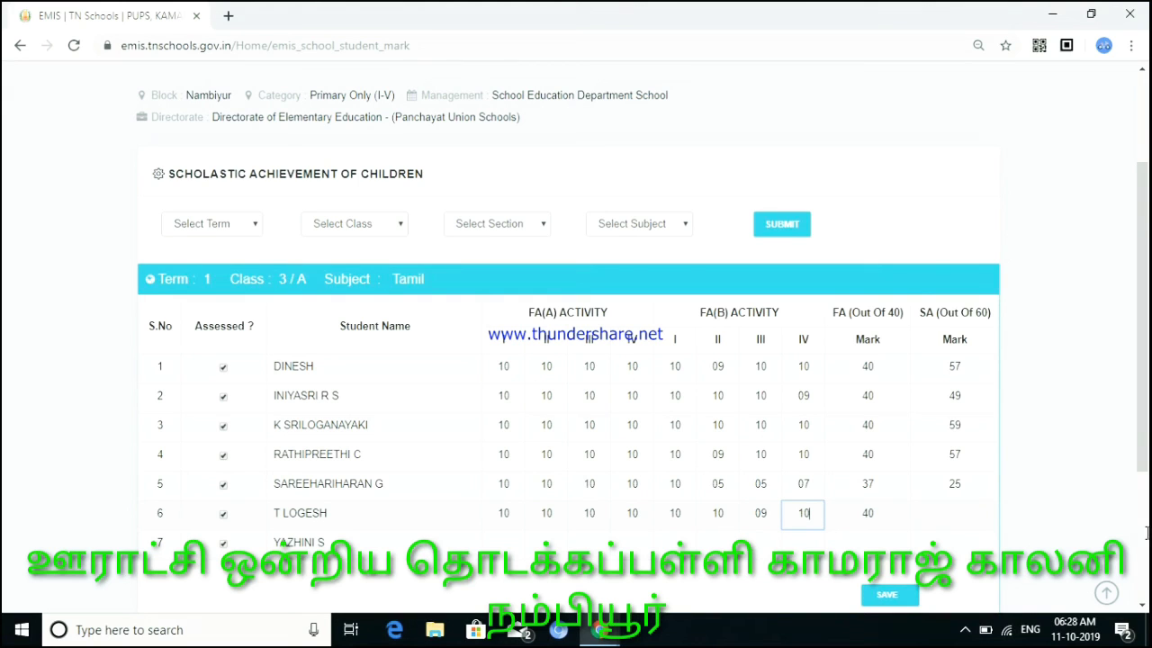
{"action": "left_click", "coordinate": [959, 512]}
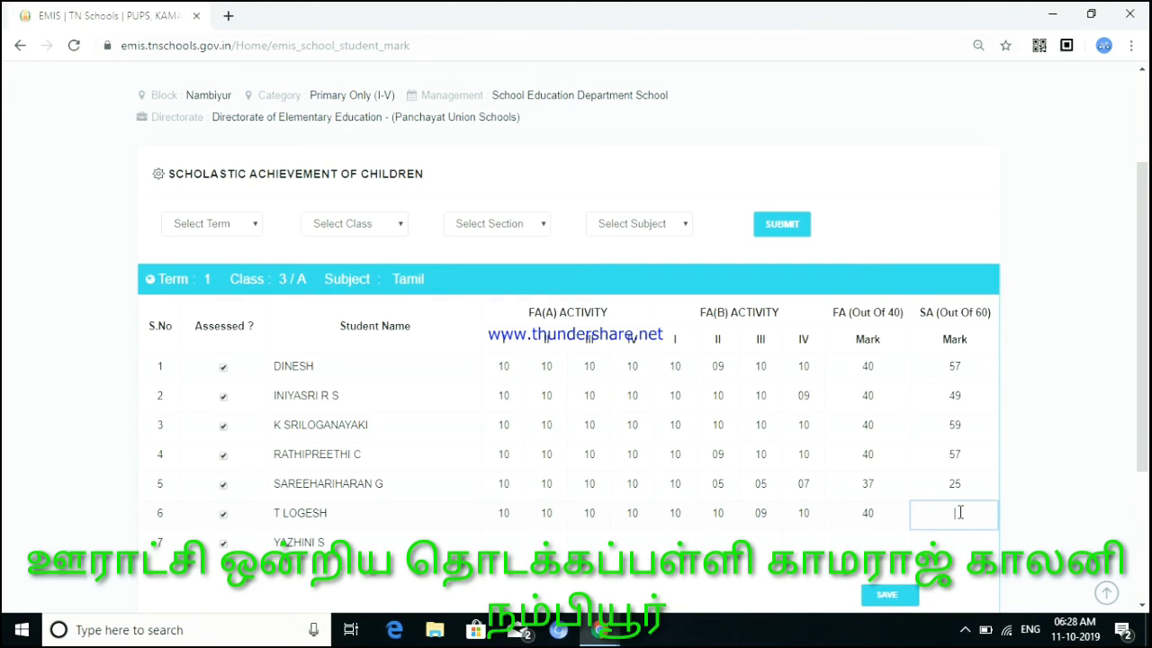
{"action": "type", "text": "47"}
- Enter a mark of 10 in each of the four FA(A) activities for student no. 7
{"action": "left_click", "coordinate": [519, 549]}
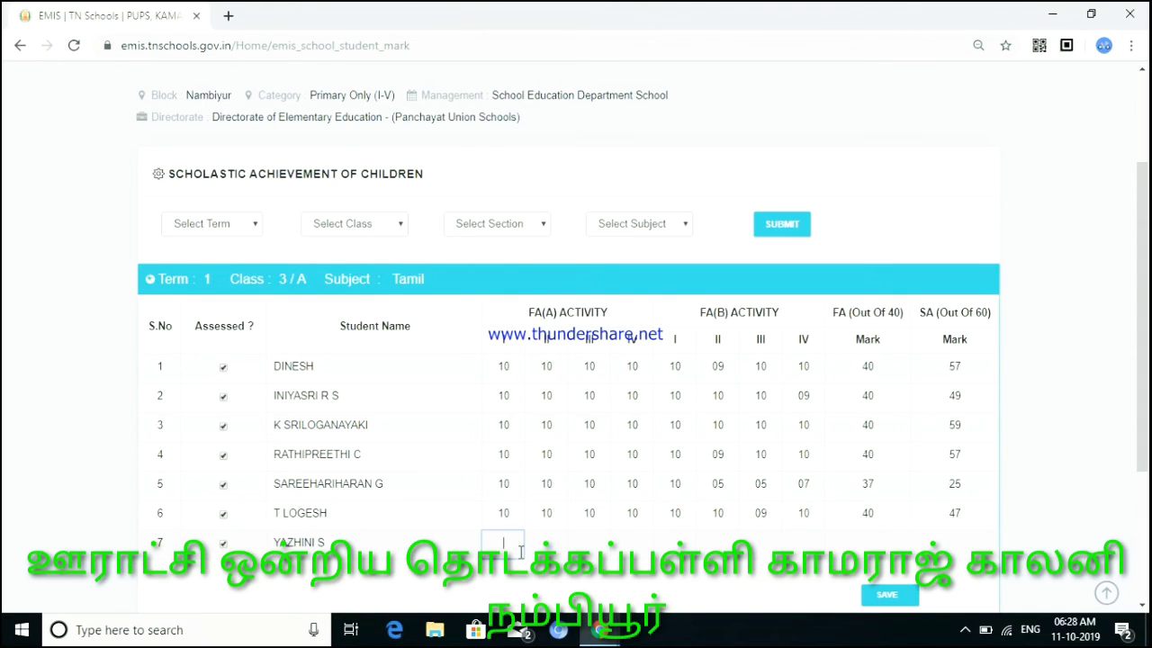
{"action": "type", "text": "10"}
{"action": "left_click", "coordinate": [537, 546]}
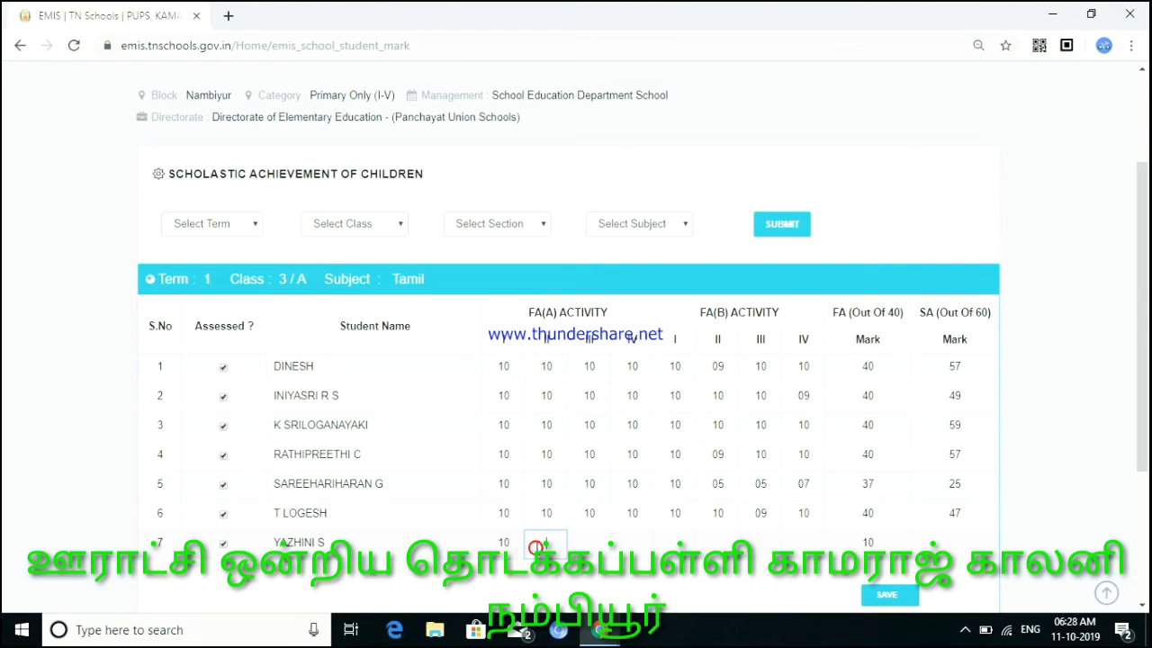
{"action": "type", "text": "10"}
{"action": "left_click", "coordinate": [596, 545]}
{"action": "type", "text": "10"}
{"action": "key", "text": "Tab"}
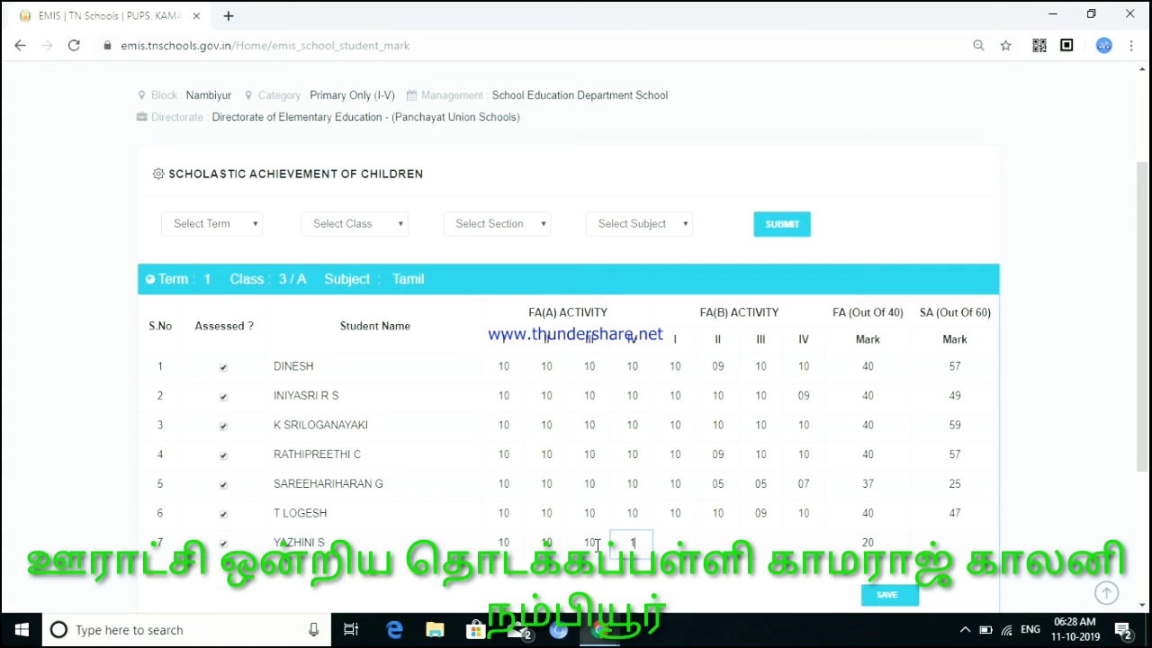
- Enter 10 for all four of student no. 7's FA(B) activities and 60 as the SA mark
{"action": "left_click", "coordinate": [673, 543]}
{"action": "type", "text": "0"}
{"action": "left_click", "coordinate": [719, 542]}
{"action": "key", "text": "Tab"}
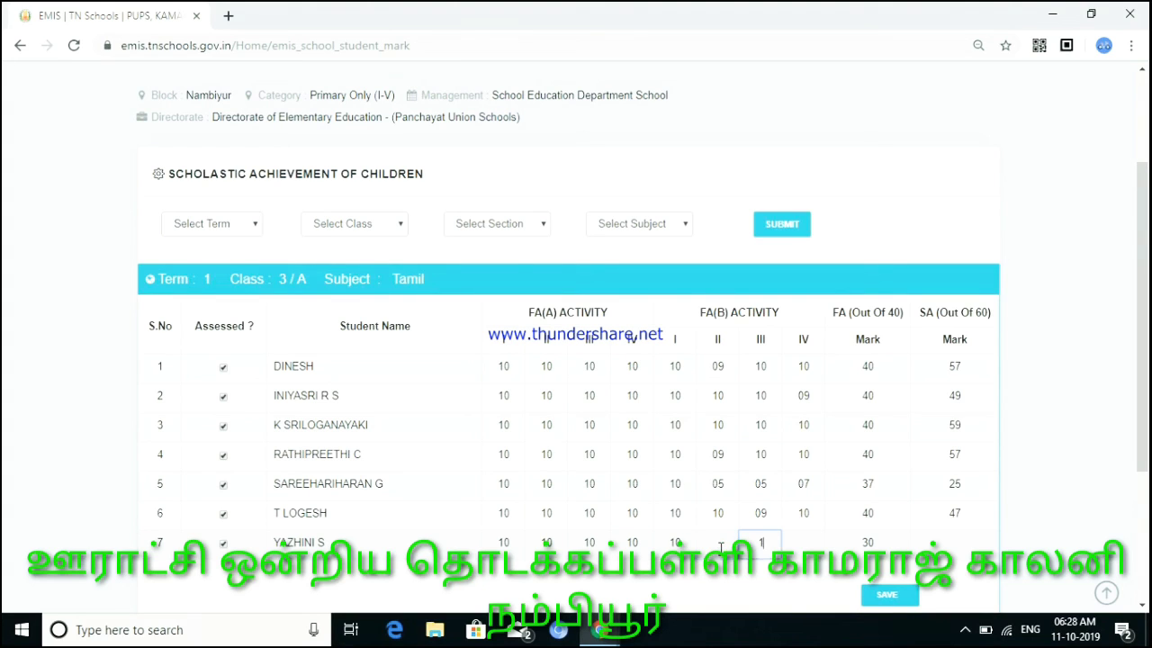
{"action": "left_click", "coordinate": [705, 549]}
{"action": "left_click", "coordinate": [794, 551]}
{"action": "key", "text": "Tab"}
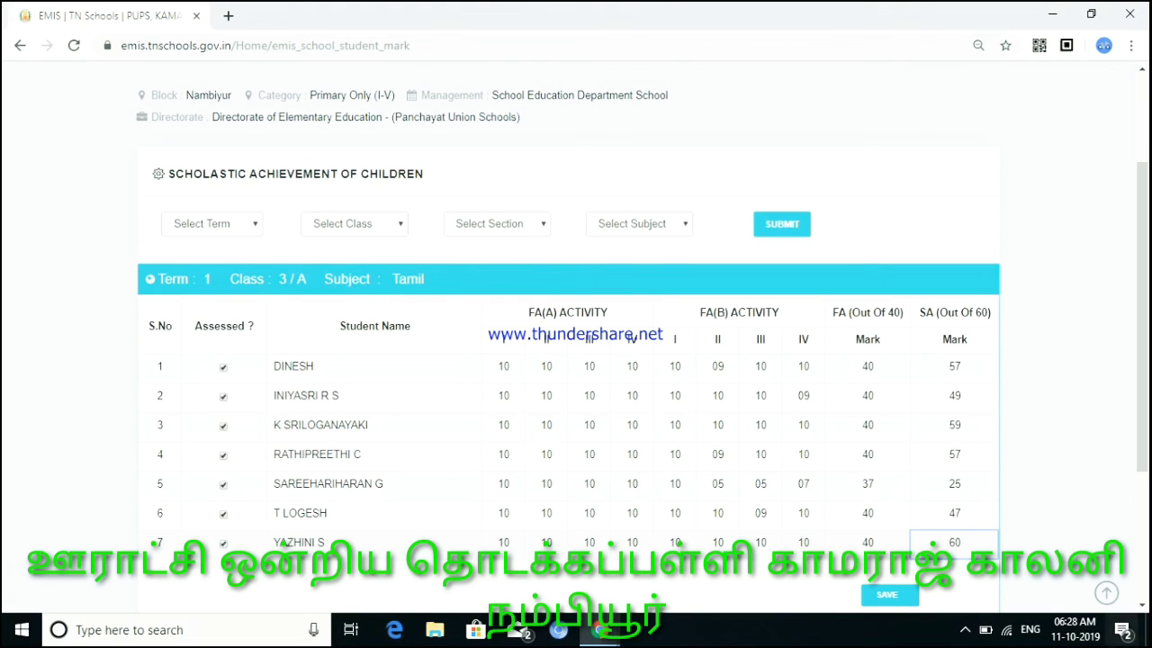
- Save the Term 1 Tamil marks entered for the seven students of Class 3/A
{"action": "scroll", "coordinate": [1141, 601], "scroll_direction": "down", "scroll_amount": 3}
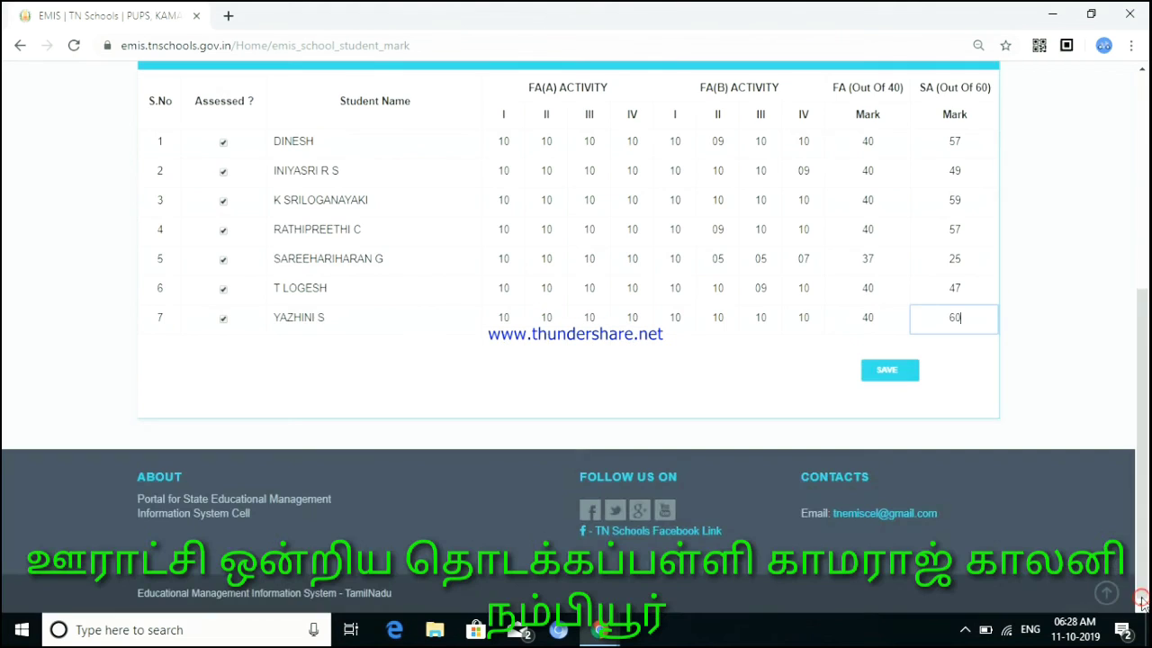
{"action": "left_click", "coordinate": [729, 376]}
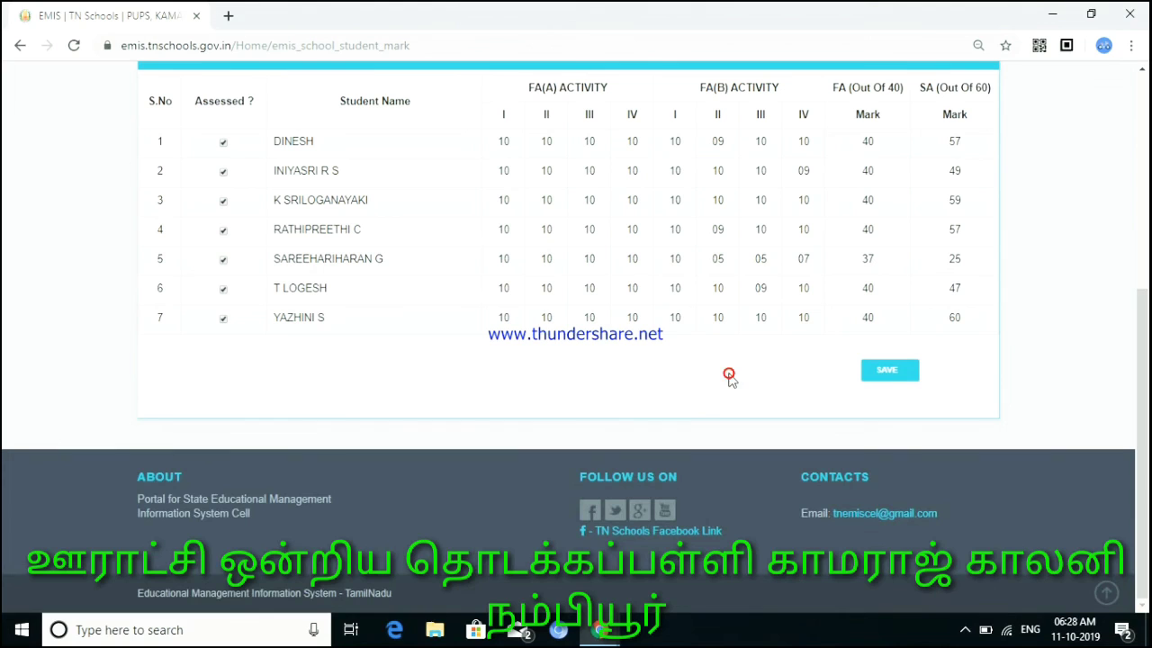
{"action": "left_click", "coordinate": [890, 377]}
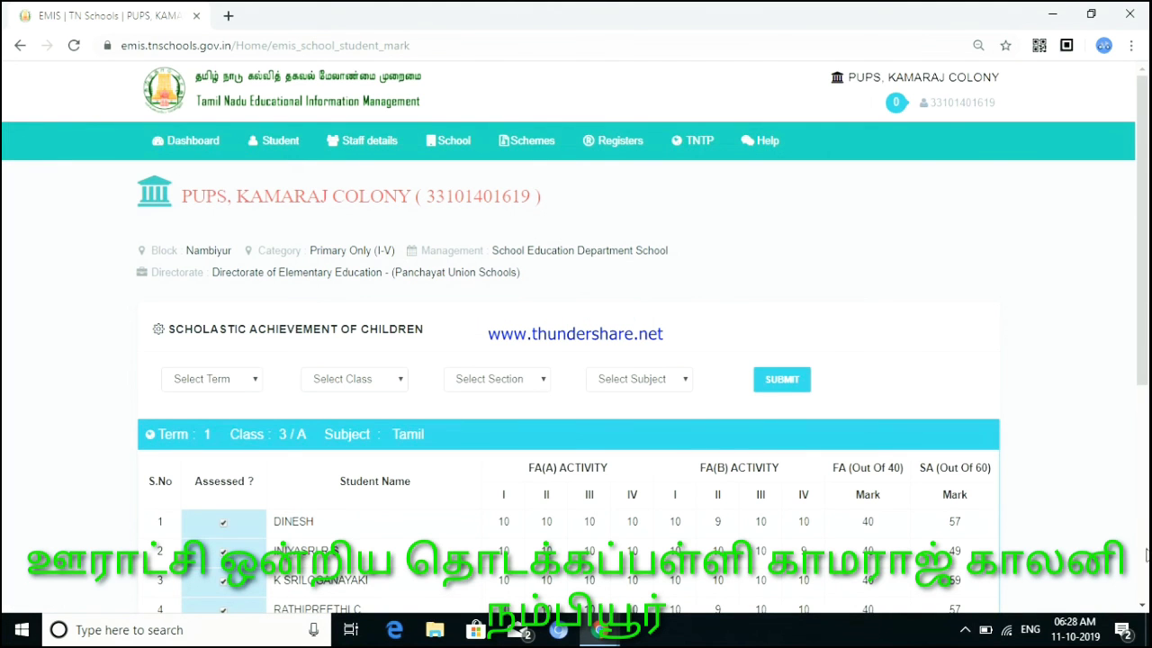
- Update the saved Term 1 Tamil mark list of Class 3/A without submitting it as final
{"action": "left_click", "coordinate": [1143, 604]}
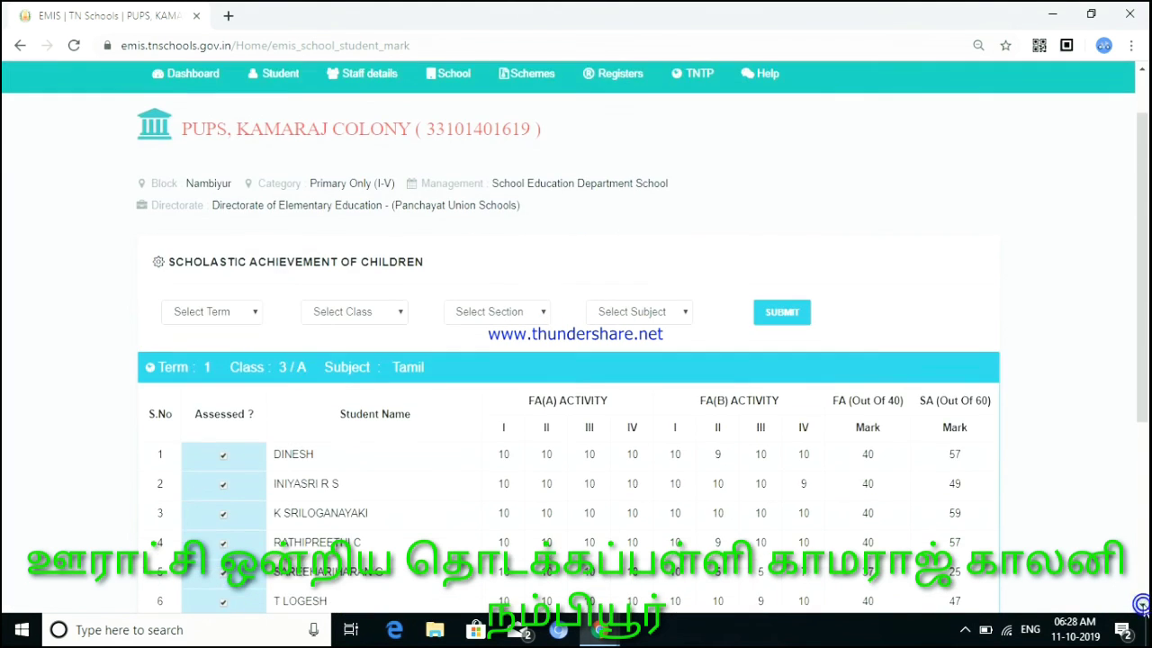
{"action": "left_click", "coordinate": [211, 313]}
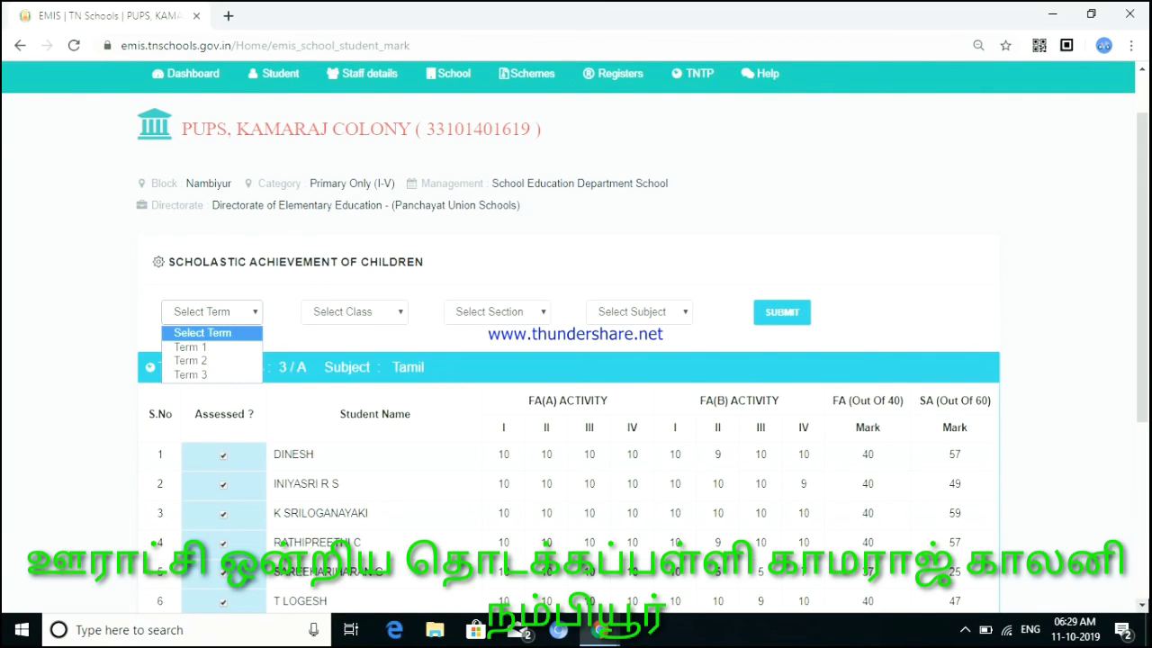
{"action": "left_click", "coordinate": [1141, 609]}
{"action": "scroll", "coordinate": [1141, 609], "scroll_direction": "down", "scroll_amount": 3}
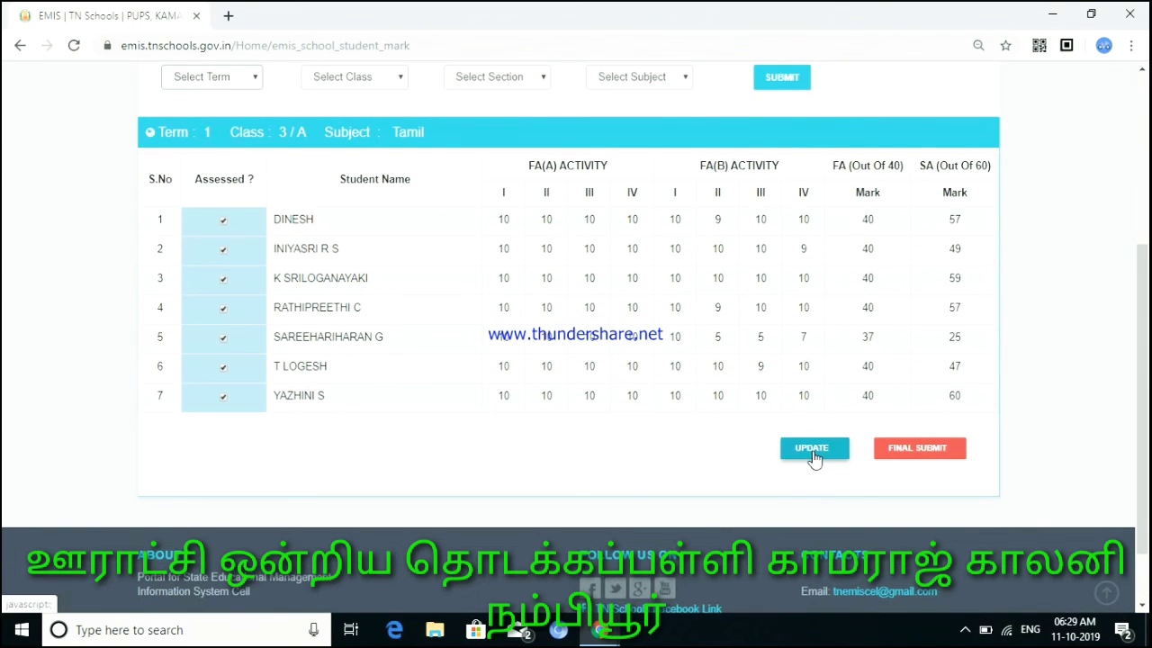
{"action": "left_click", "coordinate": [813, 450]}
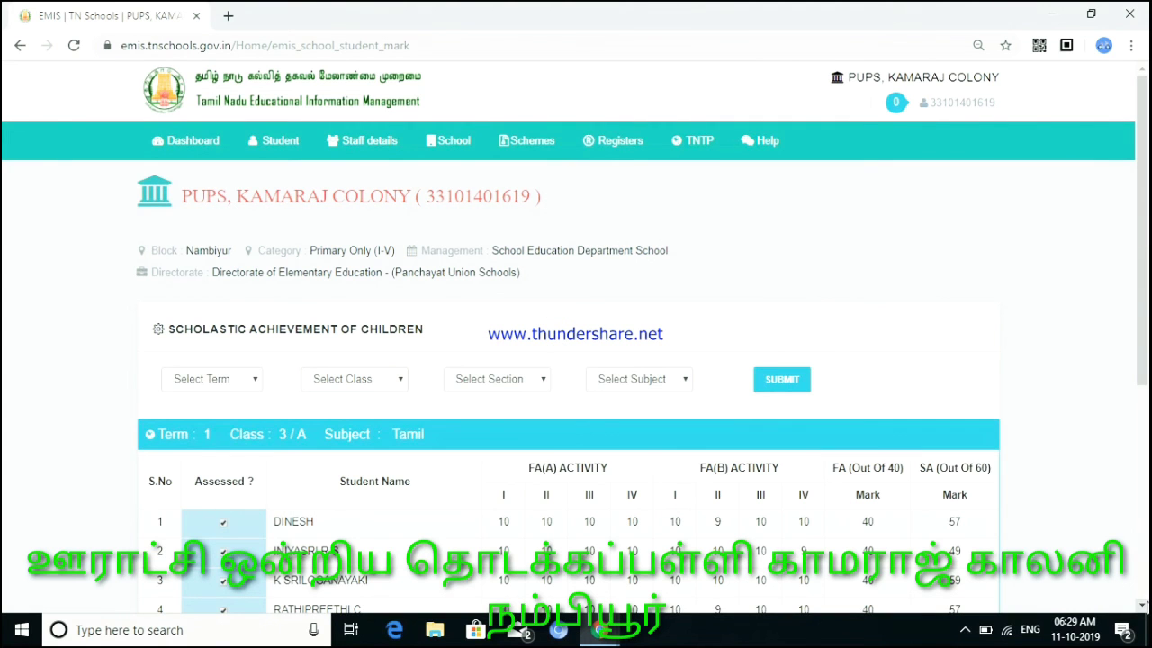
- Load the mark list for Term 1, class III, section A, with English as the subject
{"action": "scroll", "coordinate": [936, 446], "scroll_direction": "down", "scroll_amount": 5}
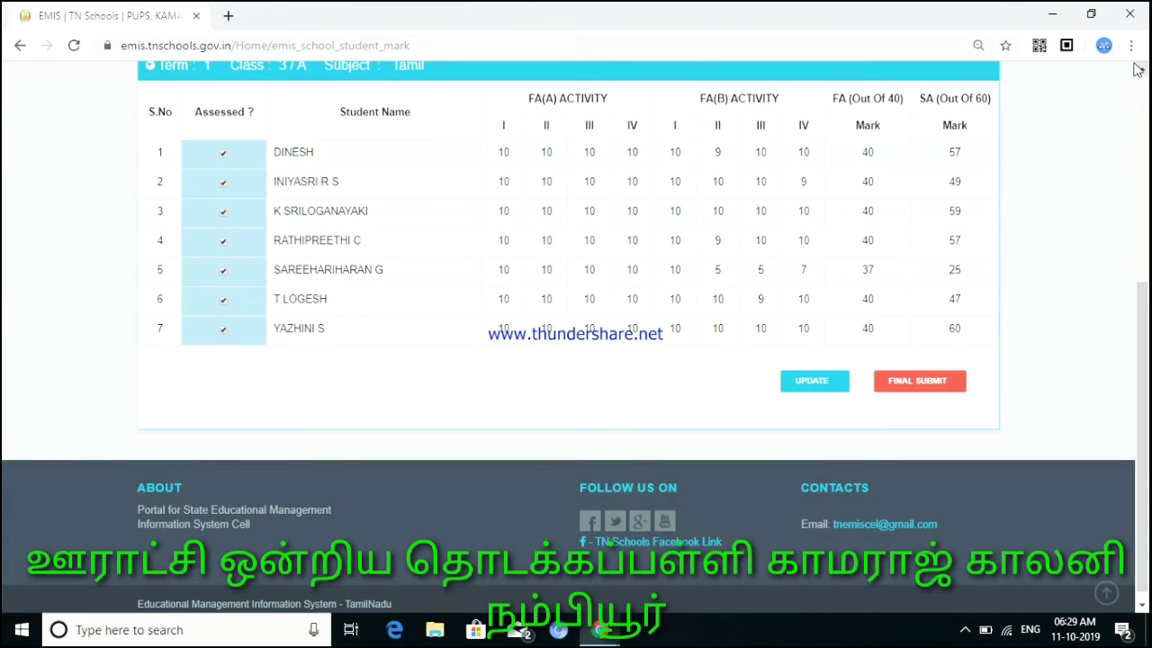
{"action": "scroll", "coordinate": [1137, 70], "scroll_direction": "up", "scroll_amount": 2}
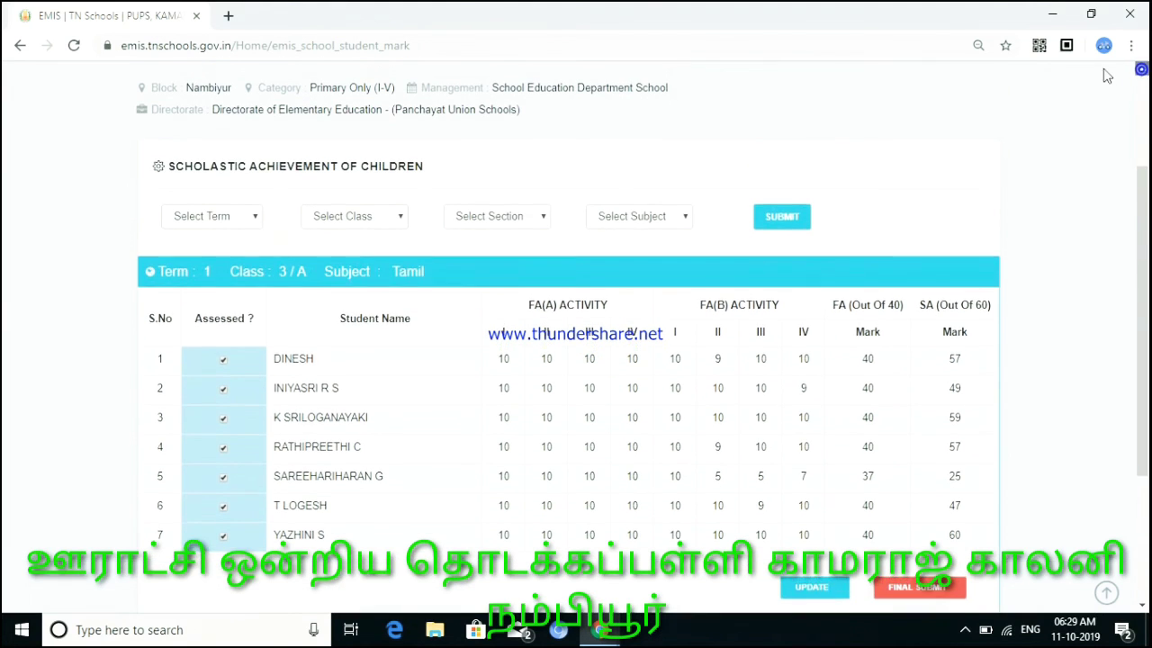
{"action": "left_click", "coordinate": [251, 251]}
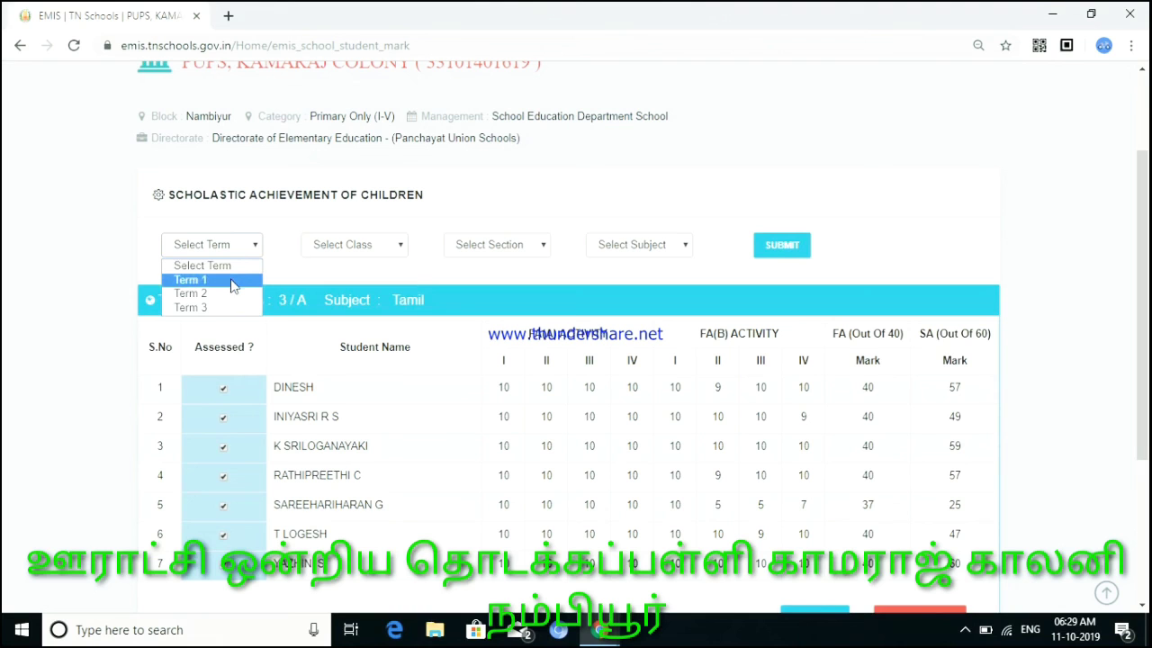
{"action": "left_click", "coordinate": [232, 281]}
{"action": "left_click", "coordinate": [380, 249]}
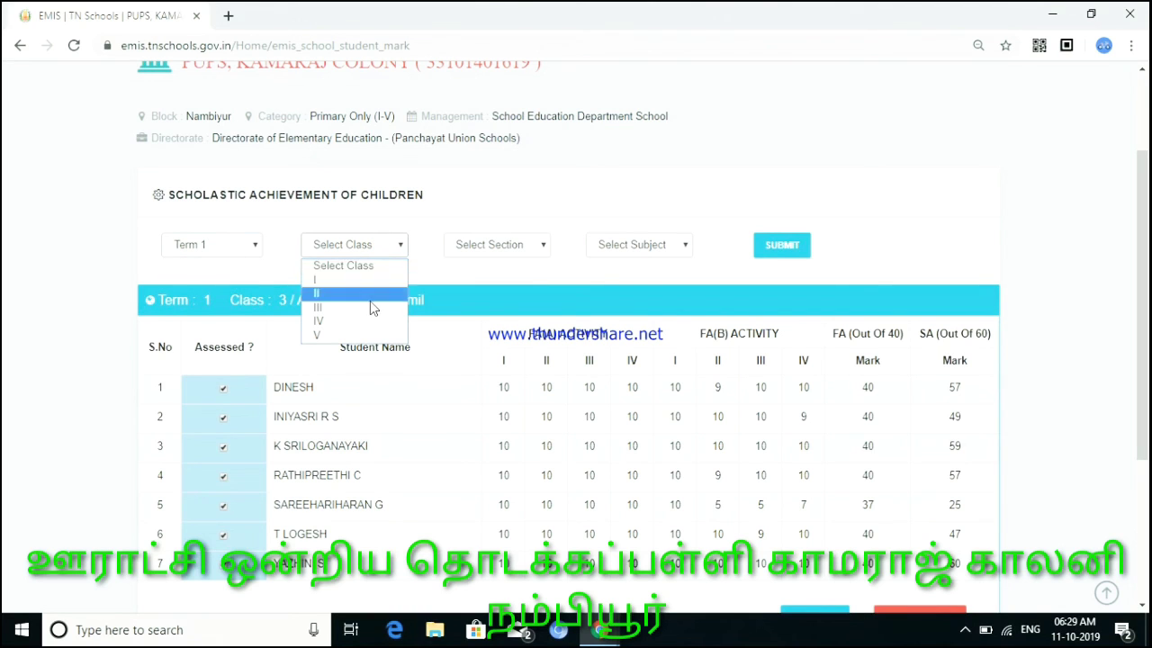
{"action": "left_click", "coordinate": [369, 306]}
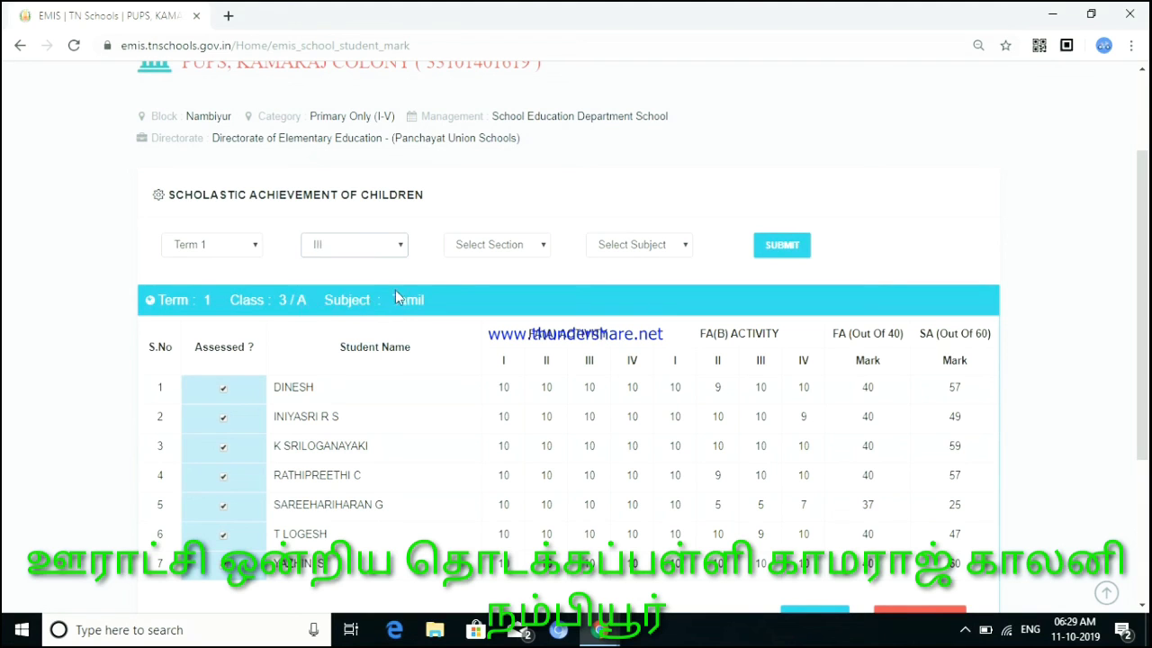
{"action": "left_click", "coordinate": [488, 254]}
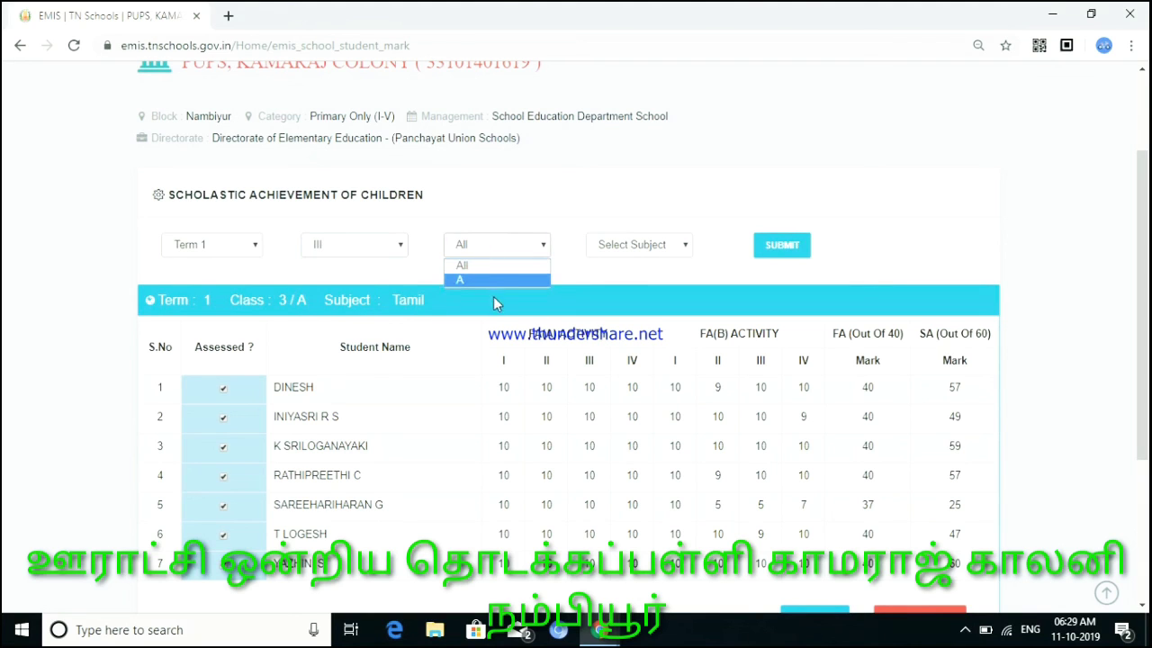
{"action": "left_click", "coordinate": [487, 281]}
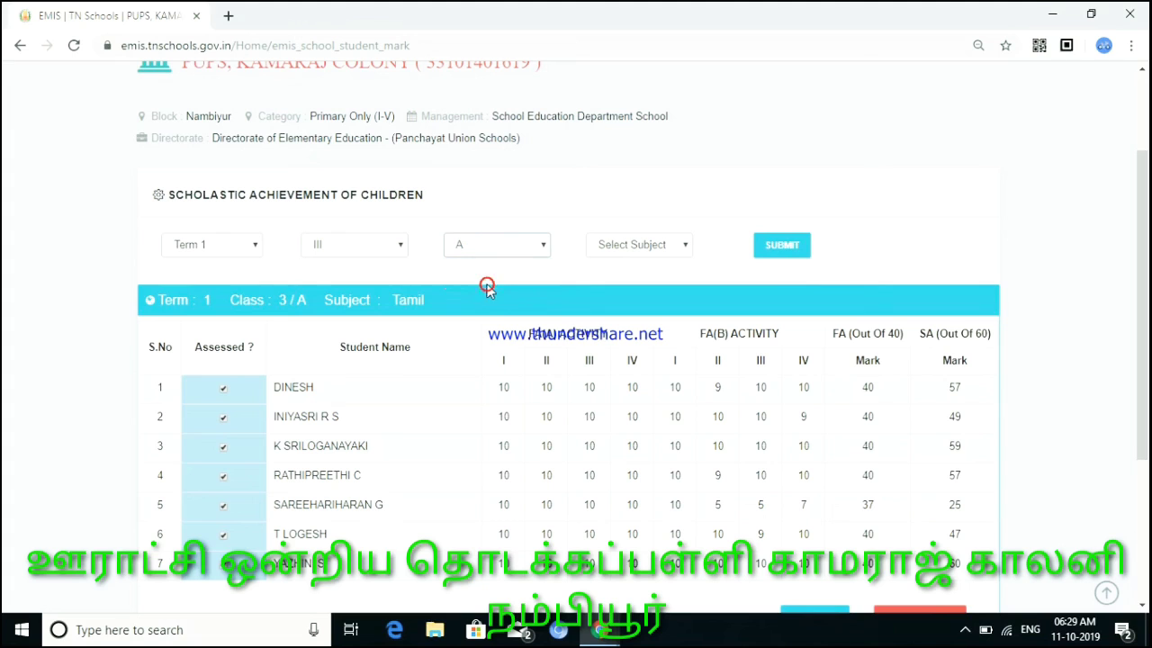
{"action": "left_click", "coordinate": [625, 246]}
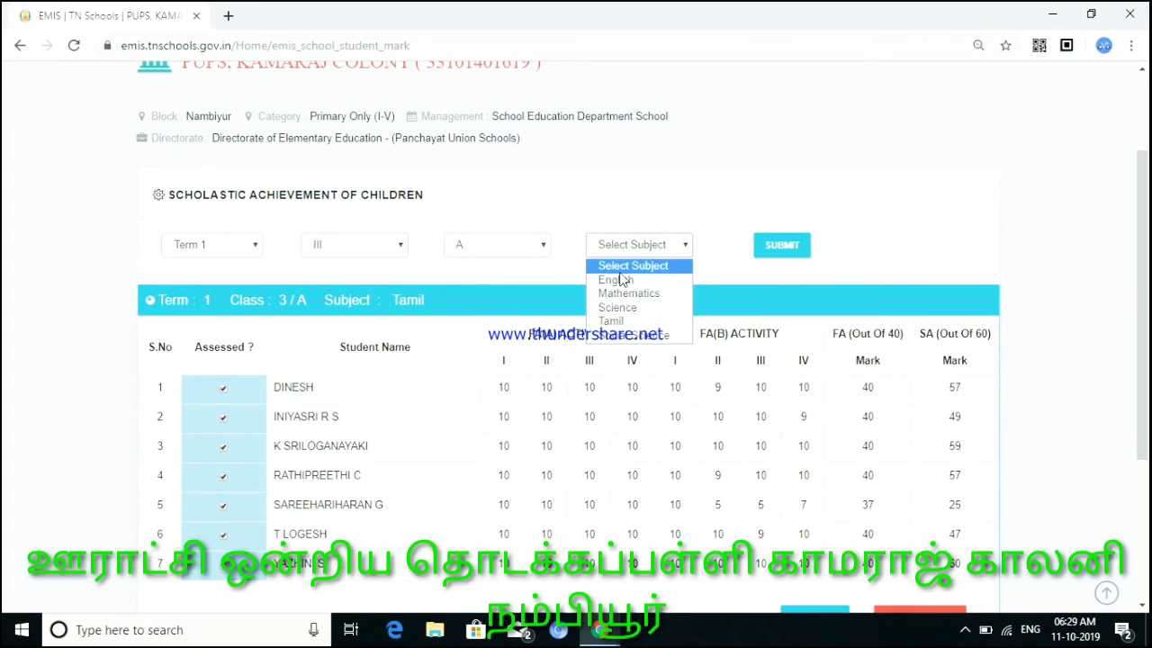
{"action": "left_click", "coordinate": [619, 281]}
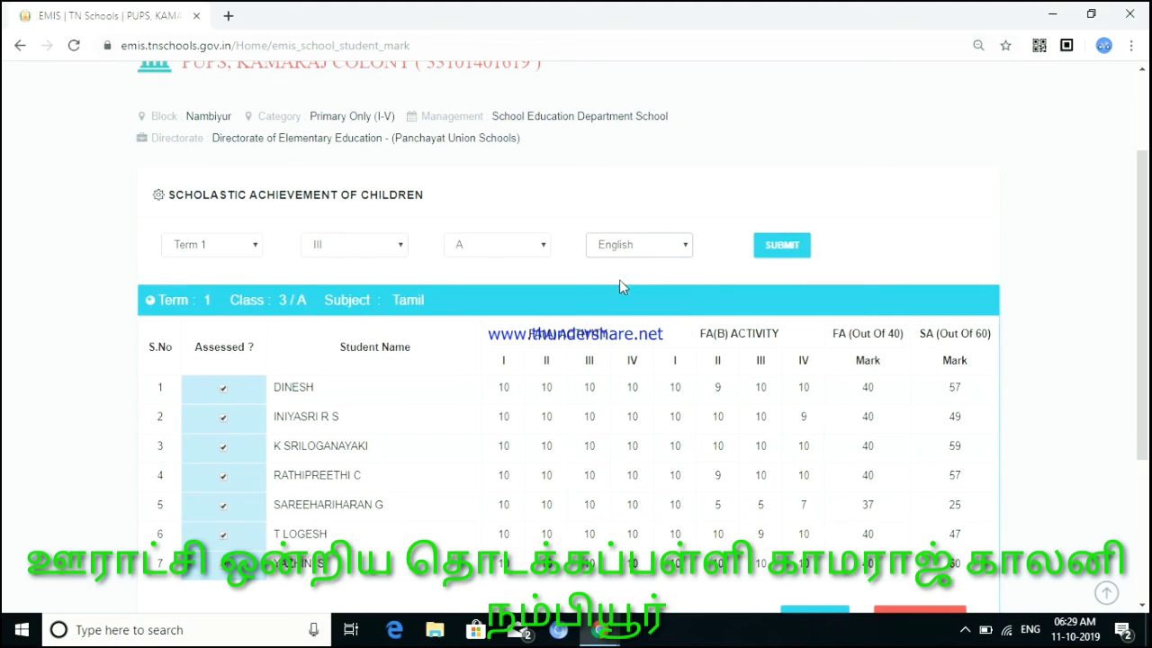
{"action": "left_click", "coordinate": [769, 252]}
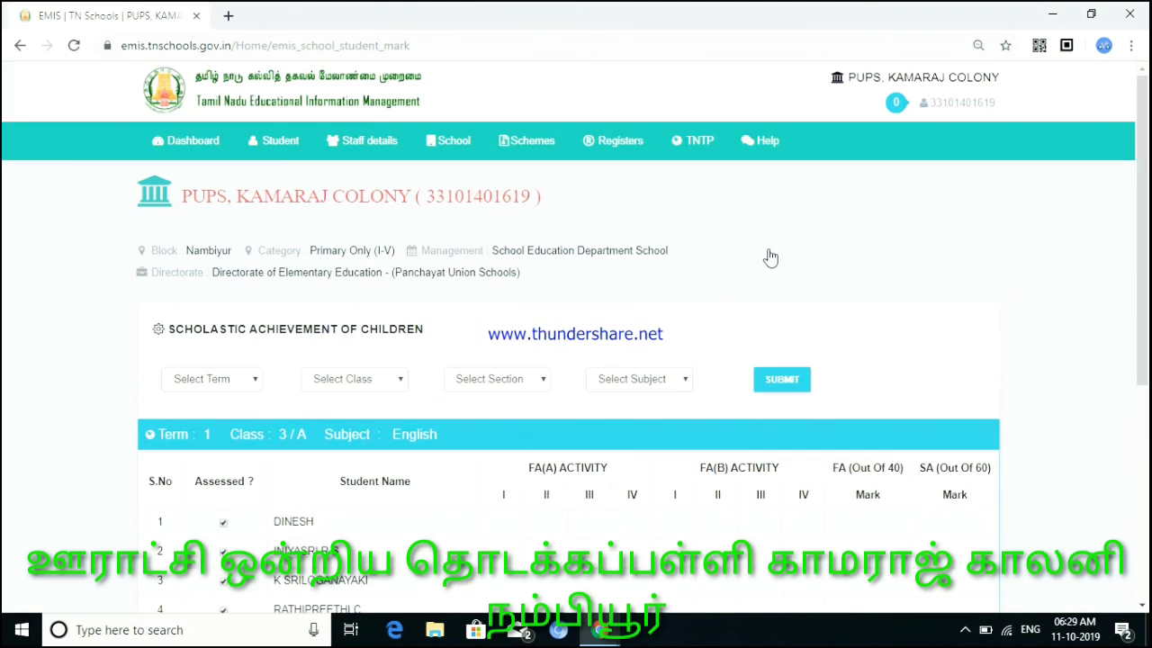
- Save the Term 1 English mark list of Class 3/A with all mark fields left blank
{"action": "left_click", "coordinate": [1139, 606]}
{"action": "scroll", "coordinate": [1138, 611], "scroll_direction": "down", "scroll_amount": 2}
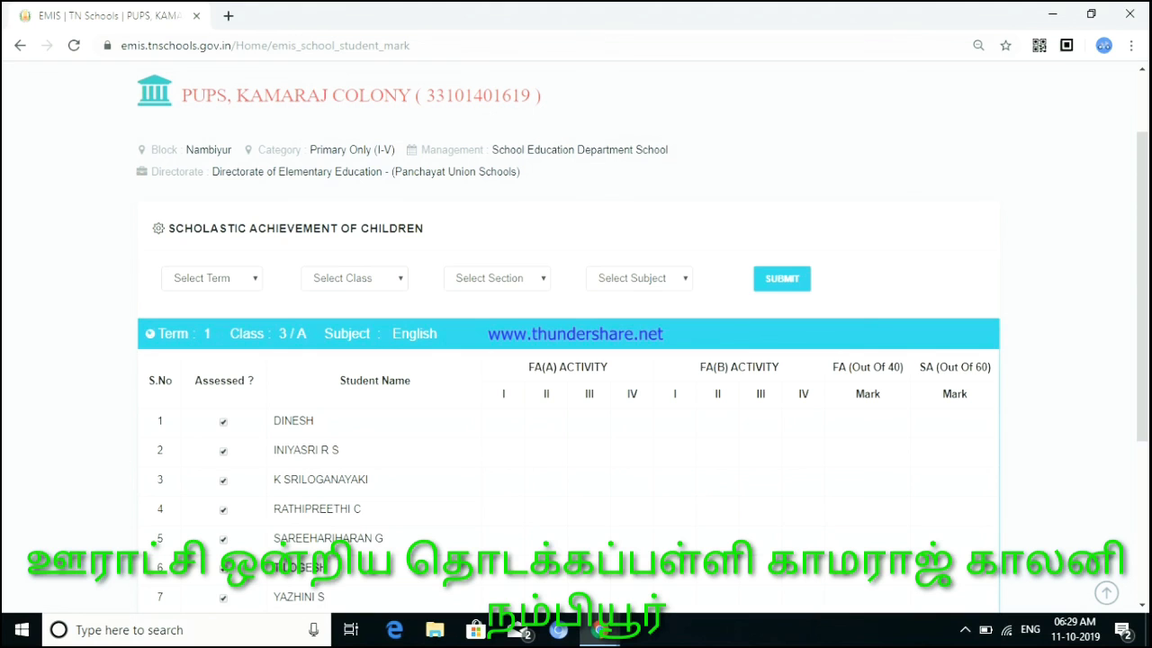
{"action": "left_click", "coordinate": [1143, 608]}
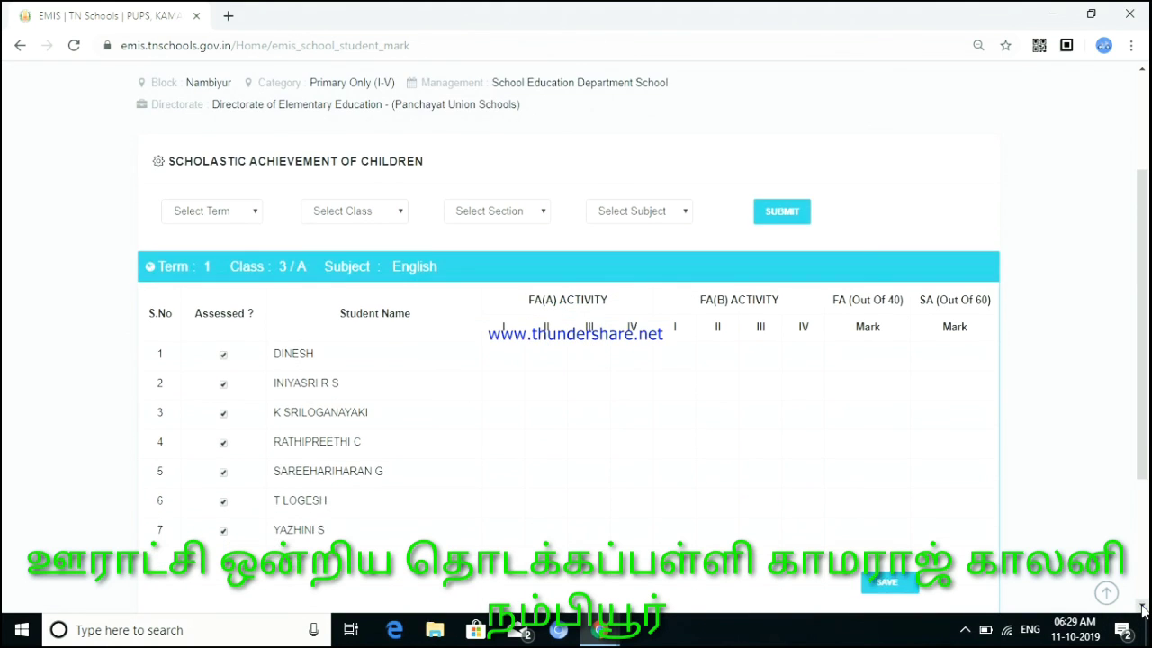
{"action": "scroll", "coordinate": [735, 396], "scroll_direction": "down", "scroll_amount": 3}
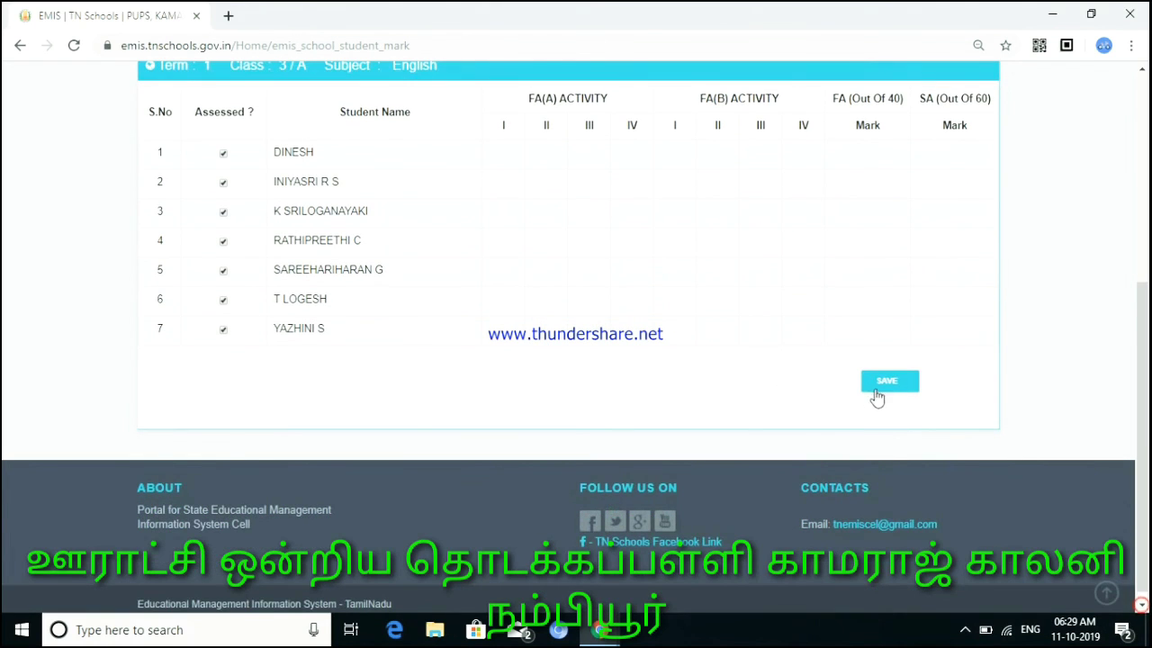
{"action": "left_click", "coordinate": [888, 393]}
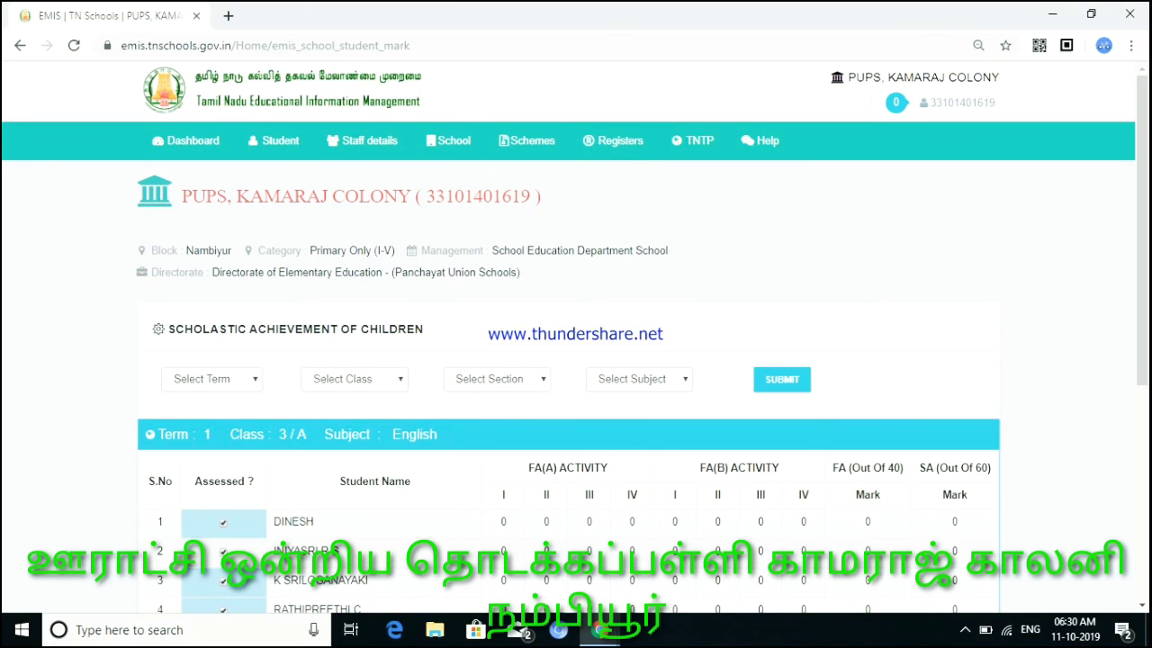
{"action": "left_click", "coordinate": [1143, 609]}
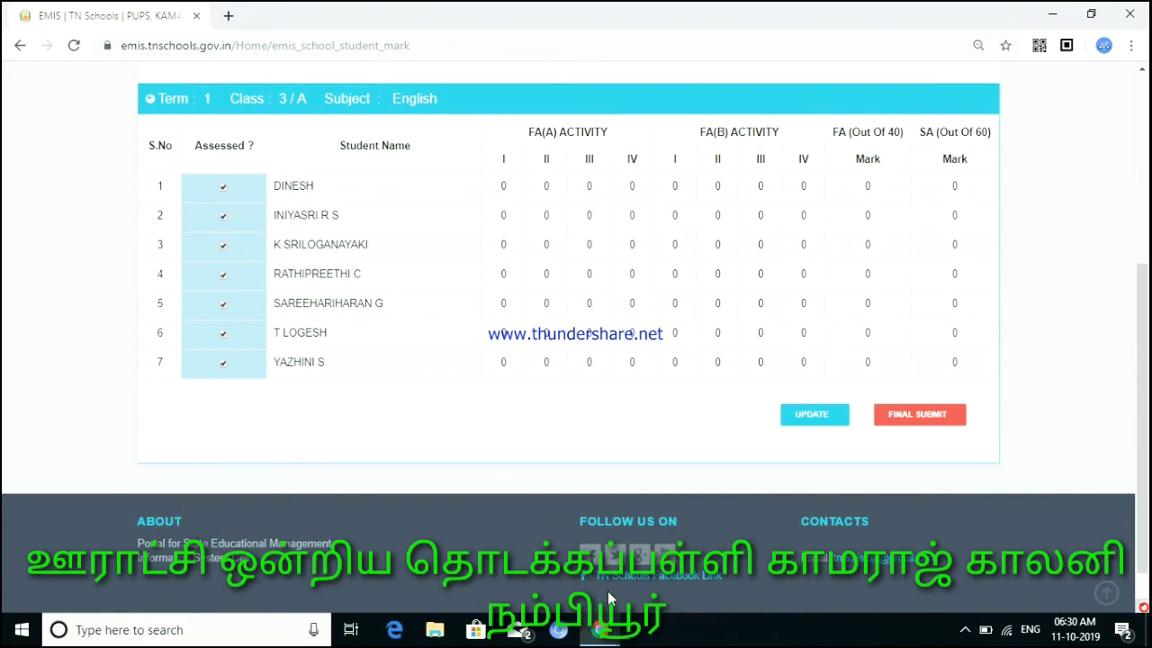
- Load the Term 1 Tamil mark list for class I, section A, and show the marks of all its students
{"action": "left_click", "coordinate": [1141, 70]}
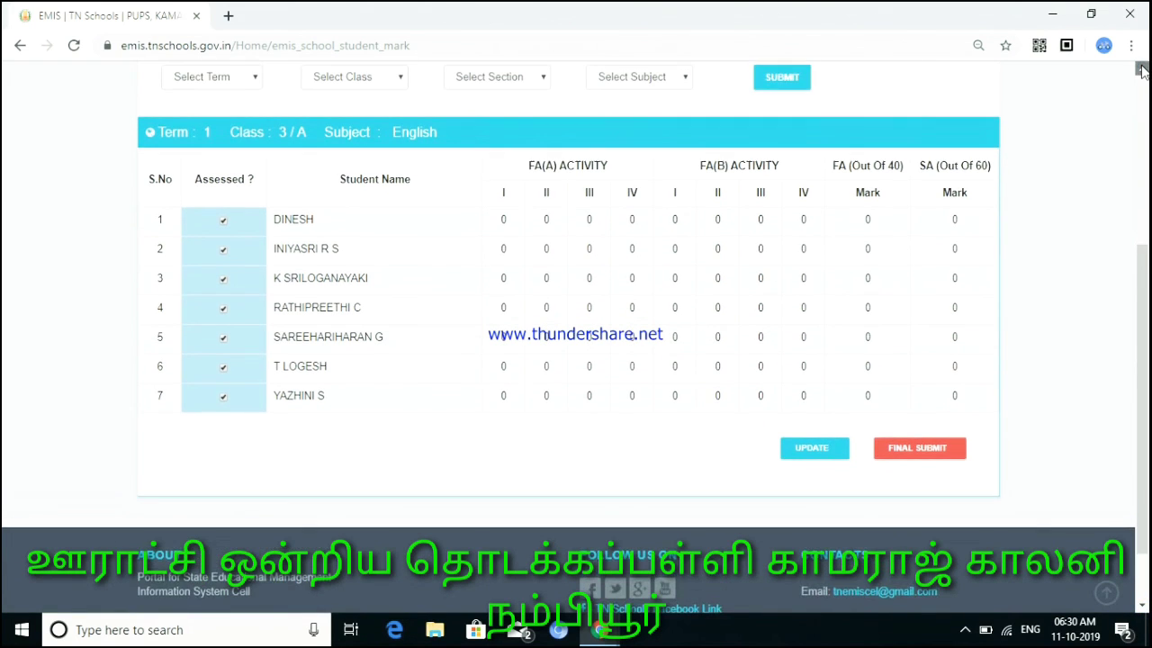
{"action": "scroll", "coordinate": [1141, 70], "scroll_direction": "up", "scroll_amount": 3}
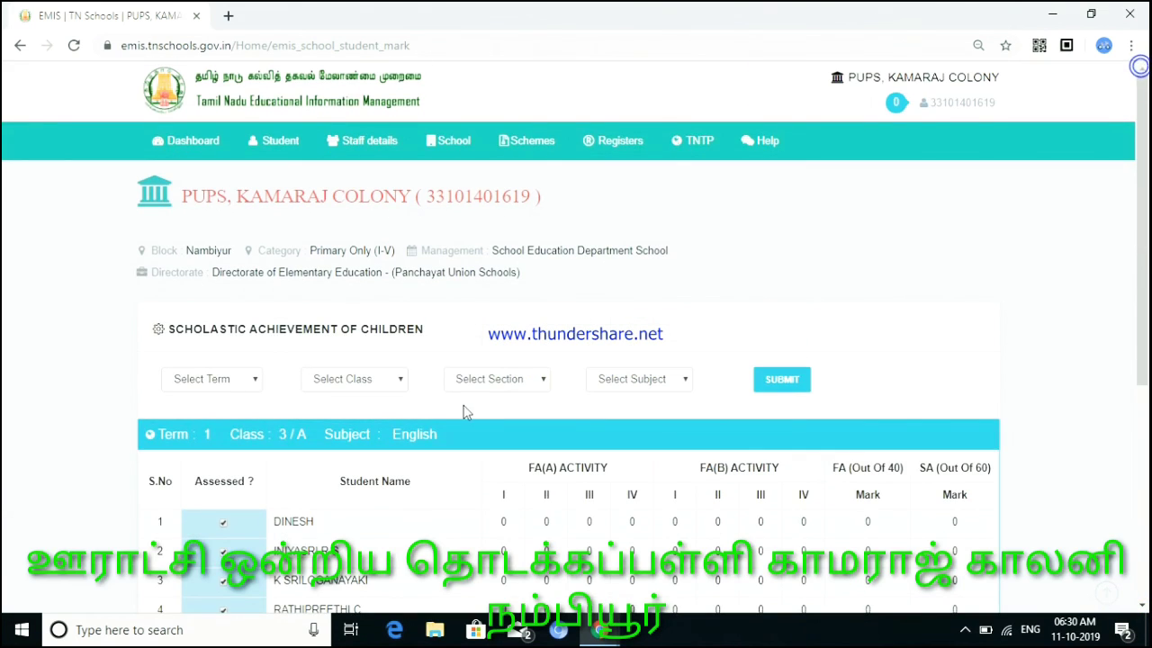
{"action": "left_click", "coordinate": [230, 381]}
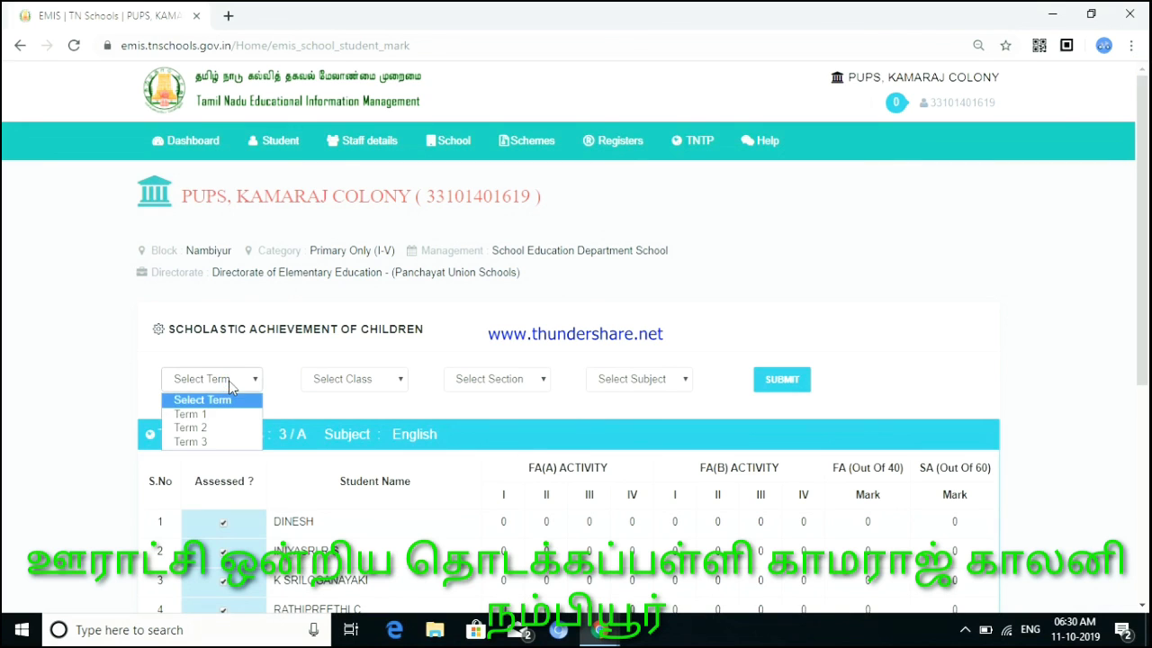
{"action": "left_click", "coordinate": [217, 415]}
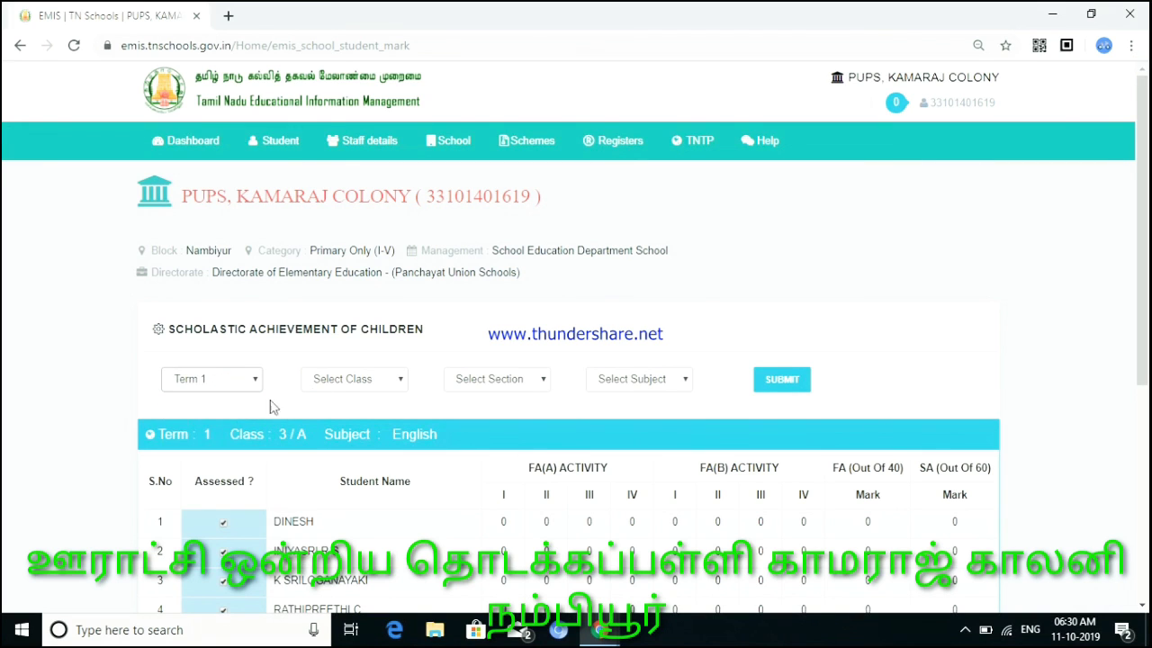
{"action": "left_click", "coordinate": [339, 385]}
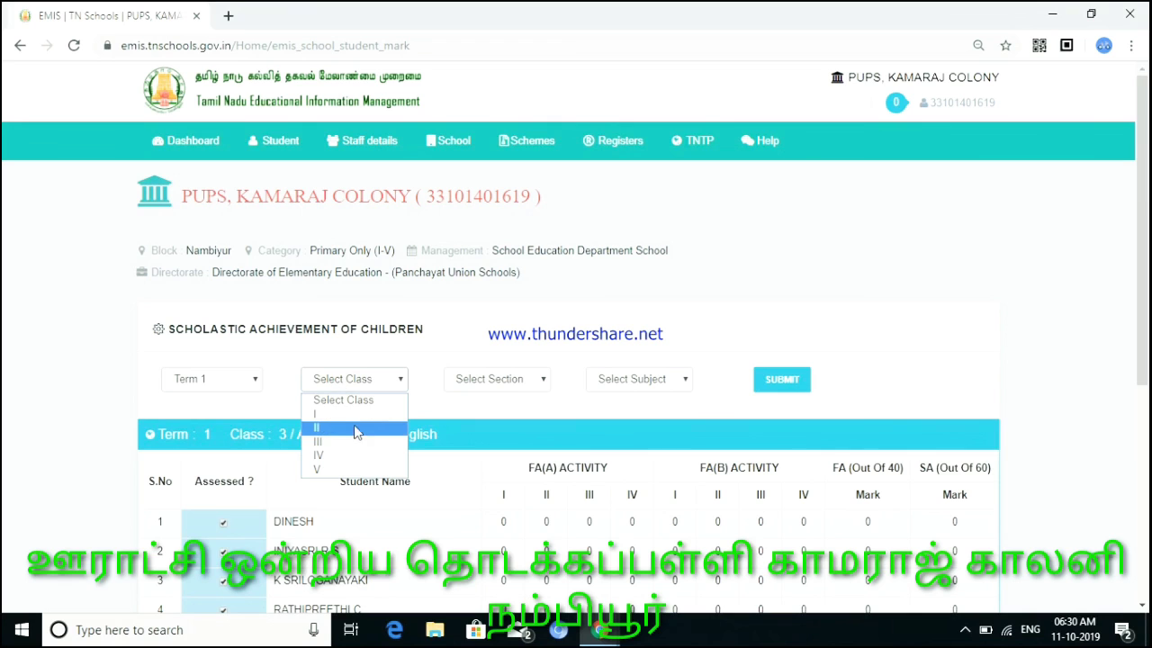
{"action": "left_click", "coordinate": [356, 416]}
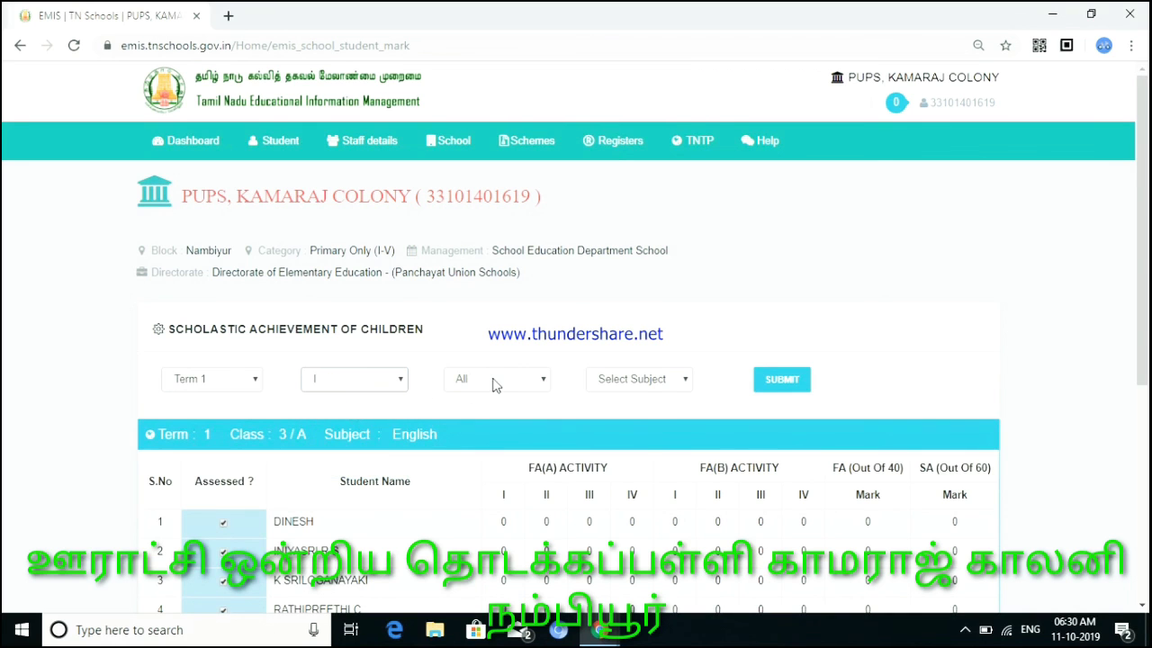
{"action": "left_click", "coordinate": [493, 382]}
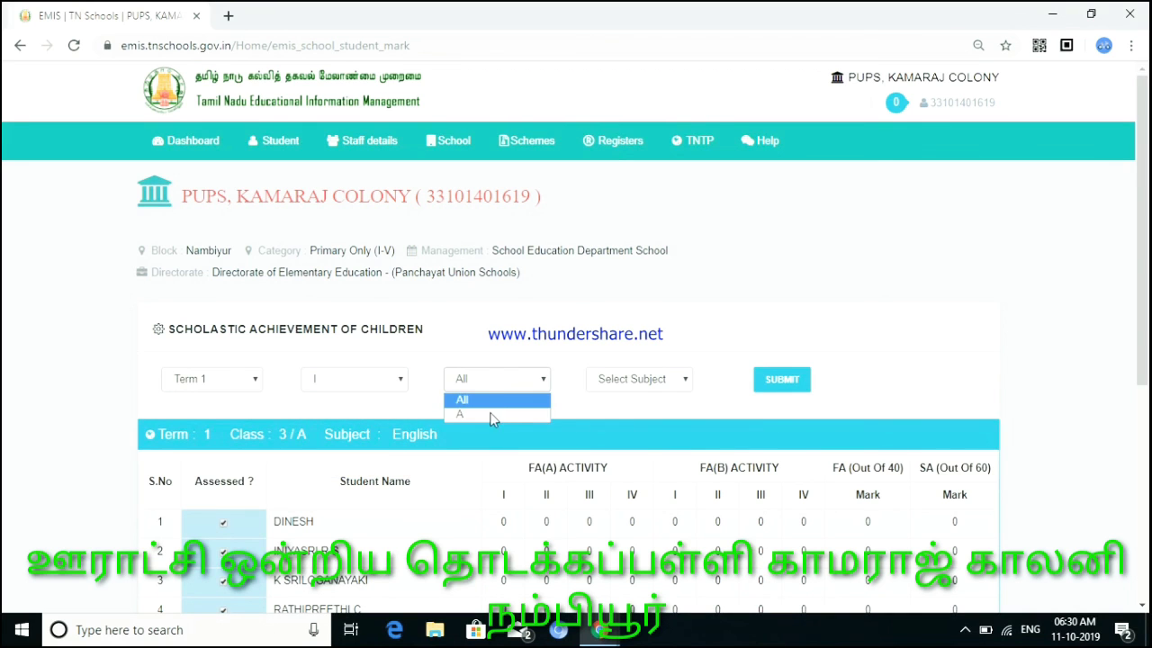
{"action": "left_click", "coordinate": [493, 415]}
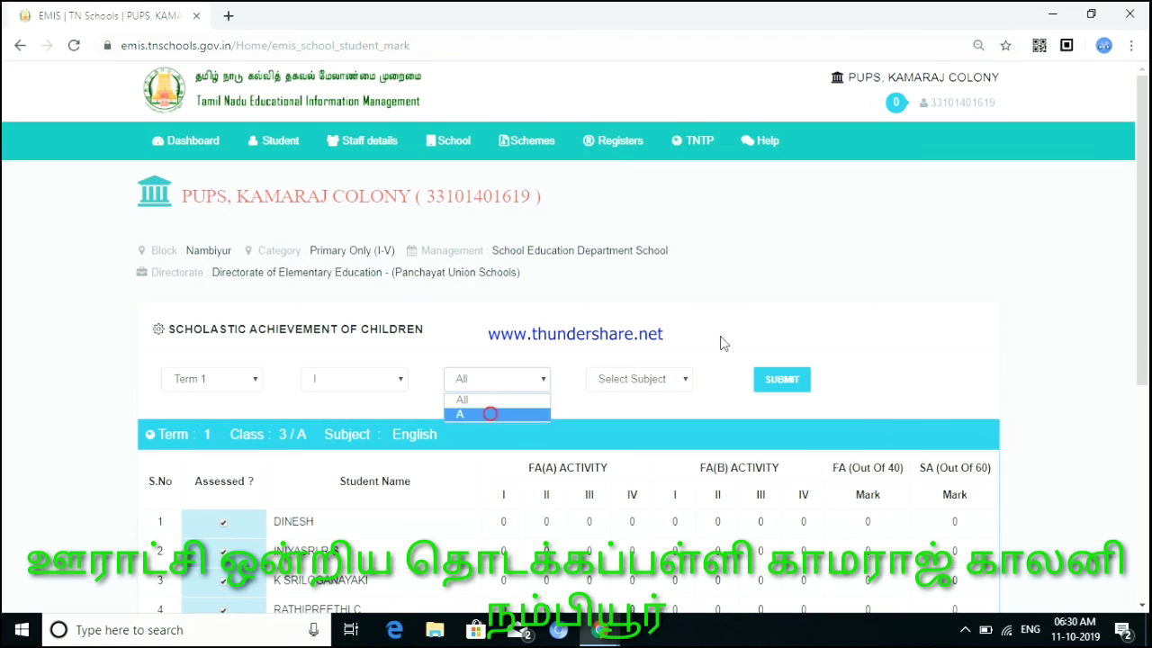
{"action": "left_click", "coordinate": [677, 389]}
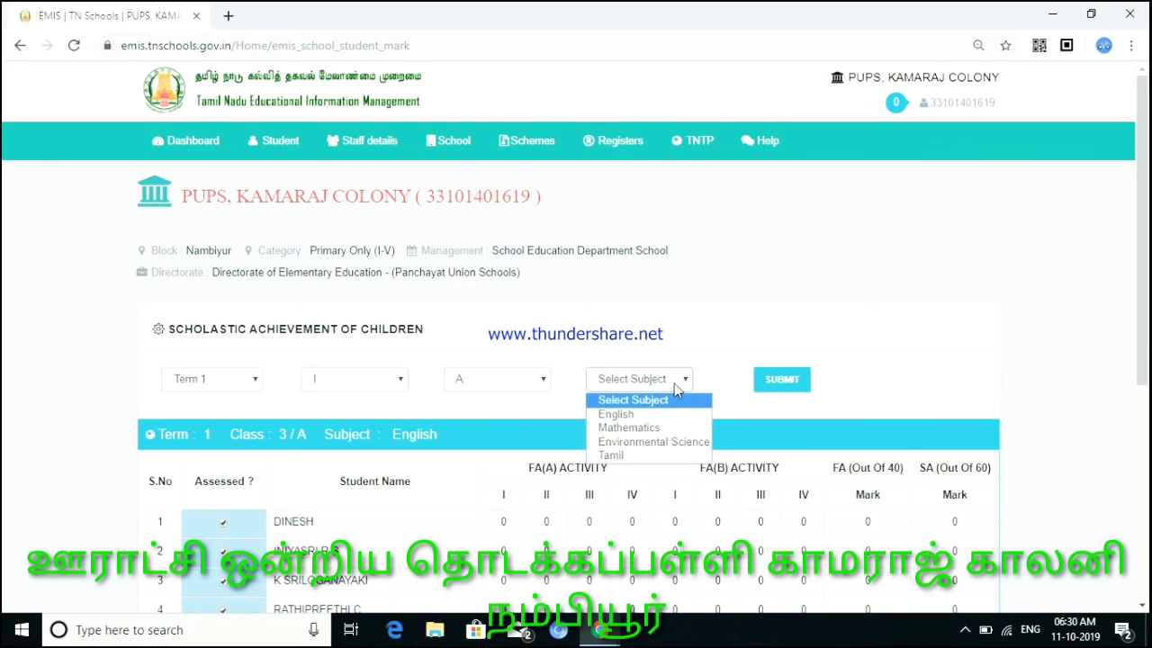
{"action": "left_click", "coordinate": [642, 456]}
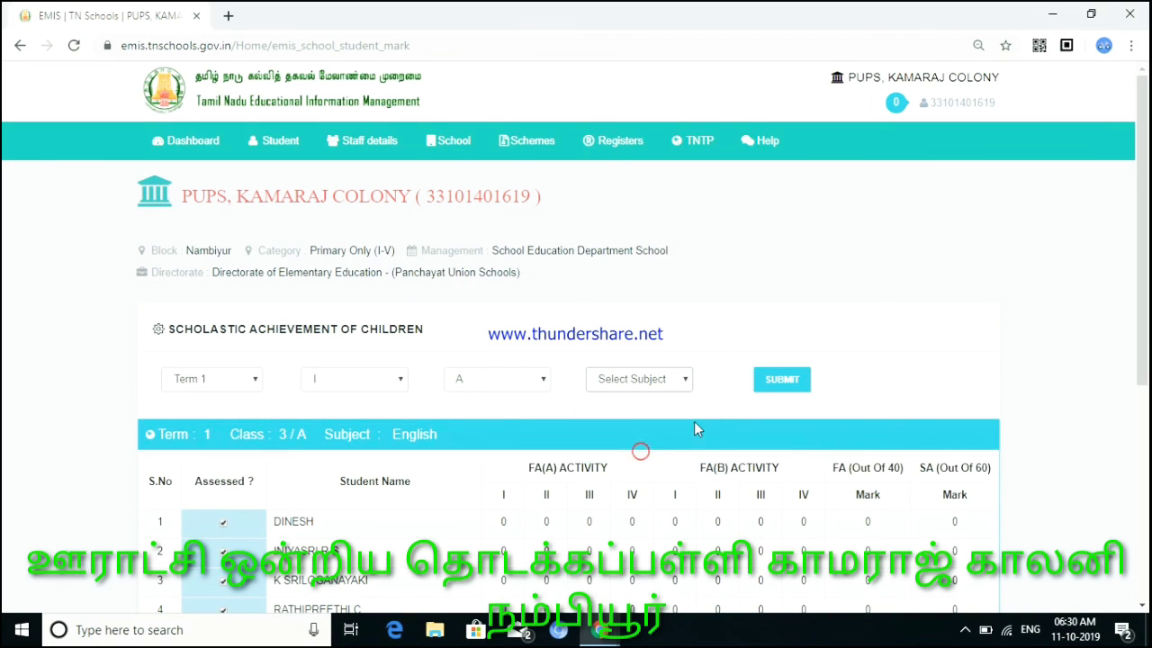
{"action": "left_click", "coordinate": [774, 383]}
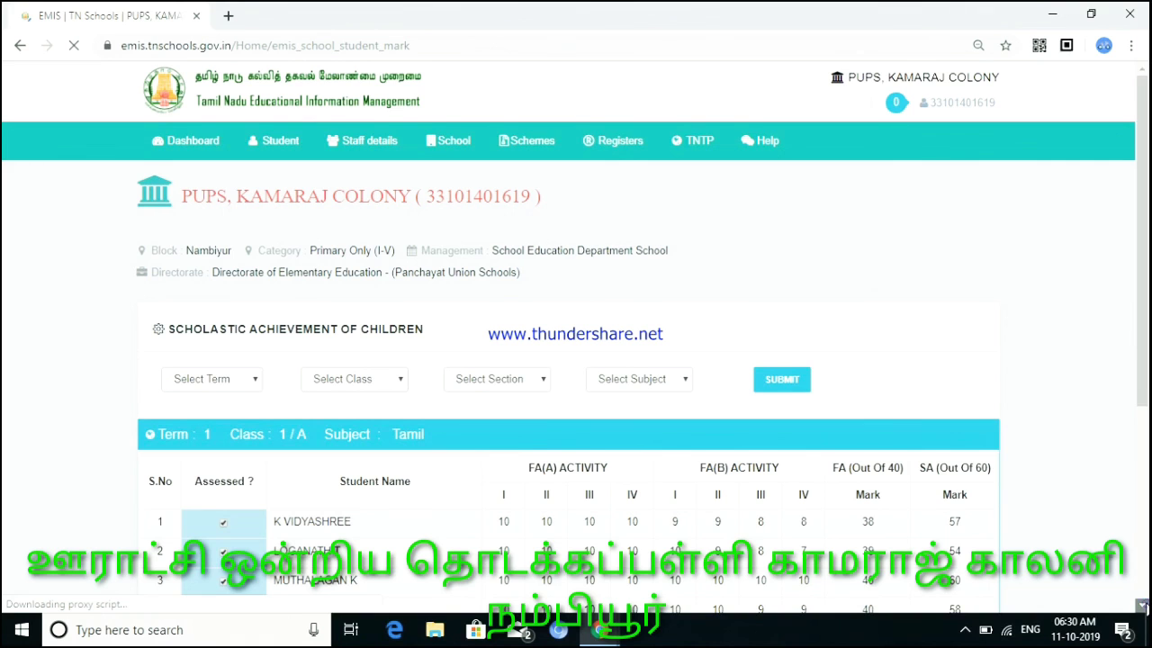
{"action": "left_click", "coordinate": [1141, 606]}
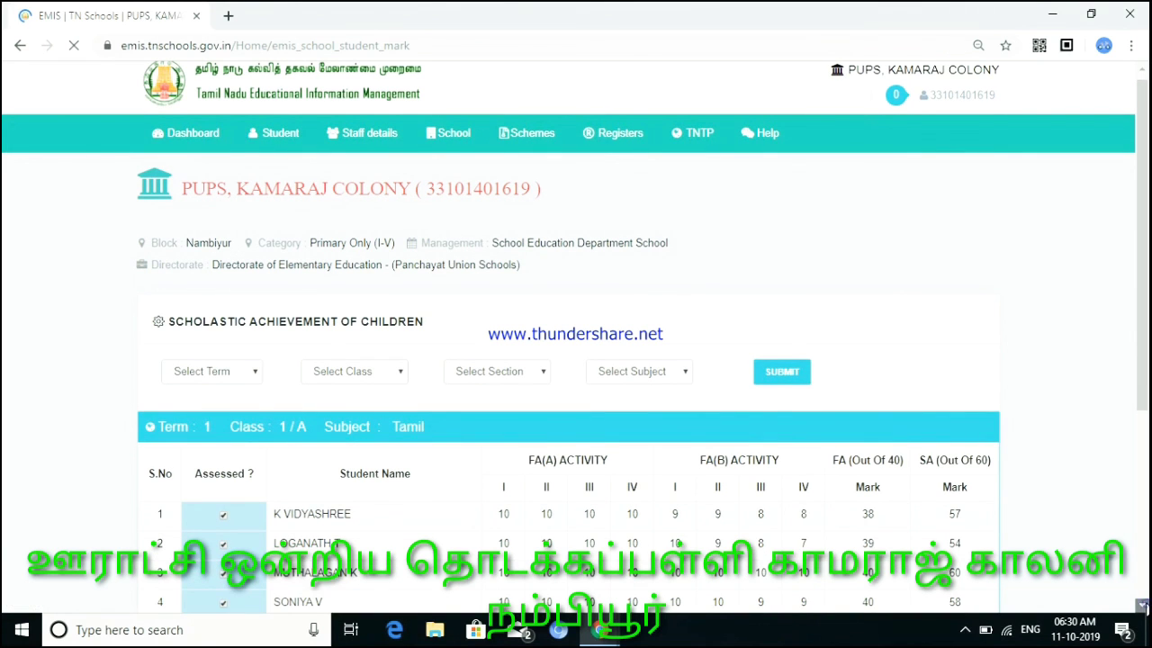
{"action": "left_click", "coordinate": [1143, 608]}
{"action": "left_click", "coordinate": [1142, 608]}
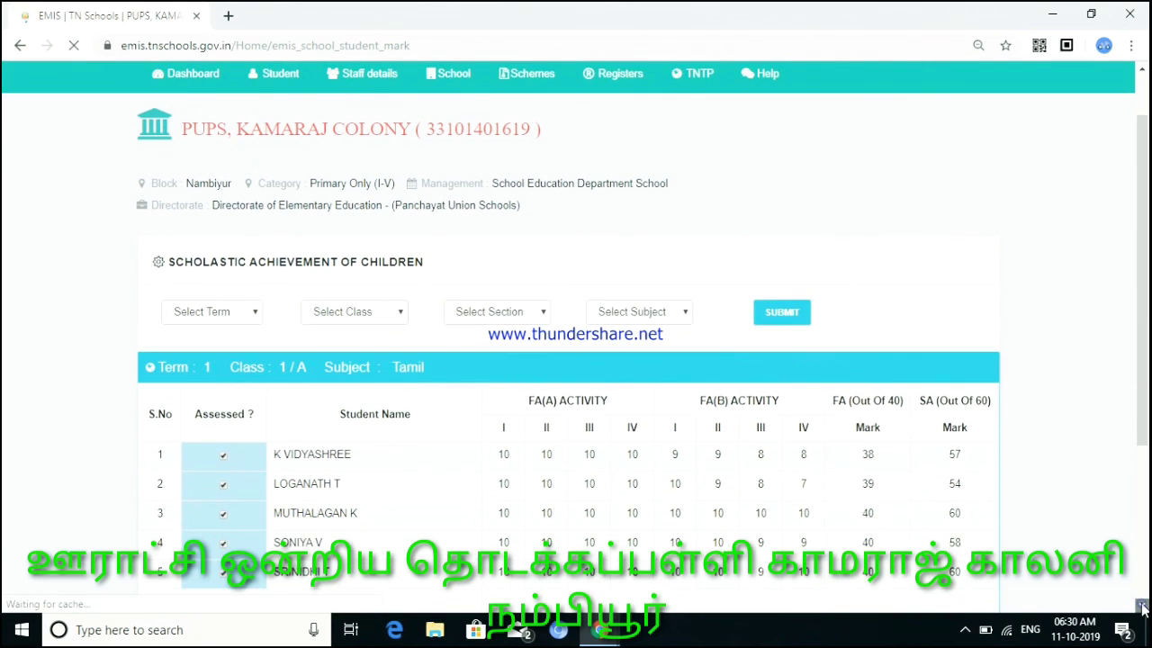
{"action": "scroll", "coordinate": [1142, 607], "scroll_direction": "down", "scroll_amount": 3}
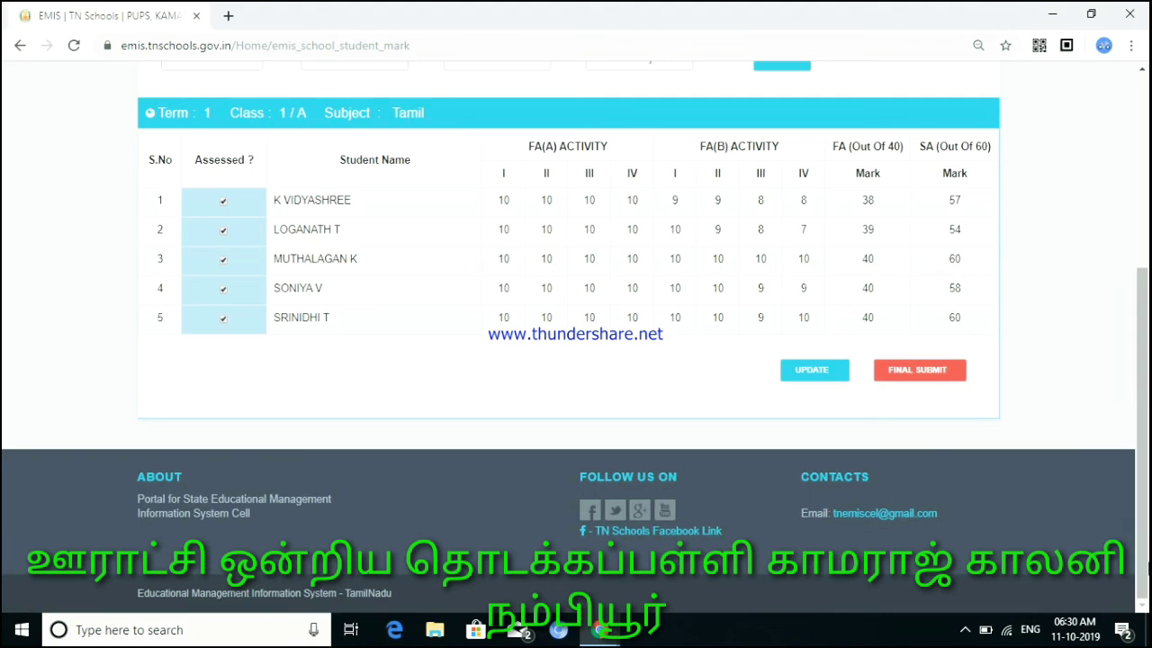
{"action": "left_click", "coordinate": [967, 632]}
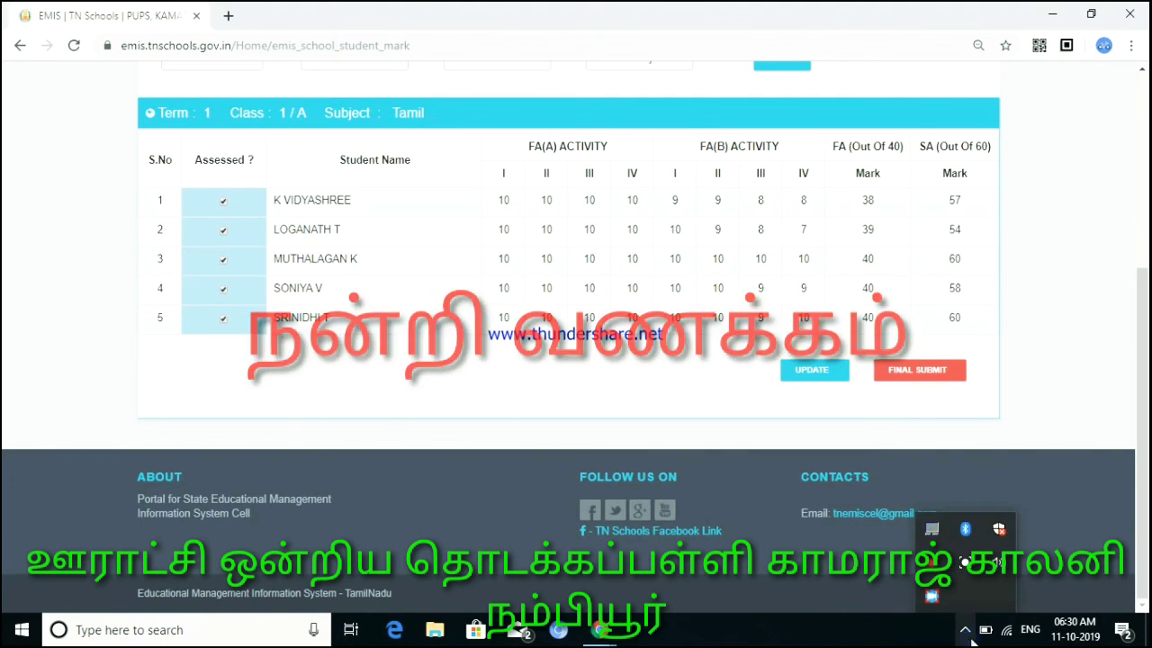
{"action": "left_click", "coordinate": [932, 596]}
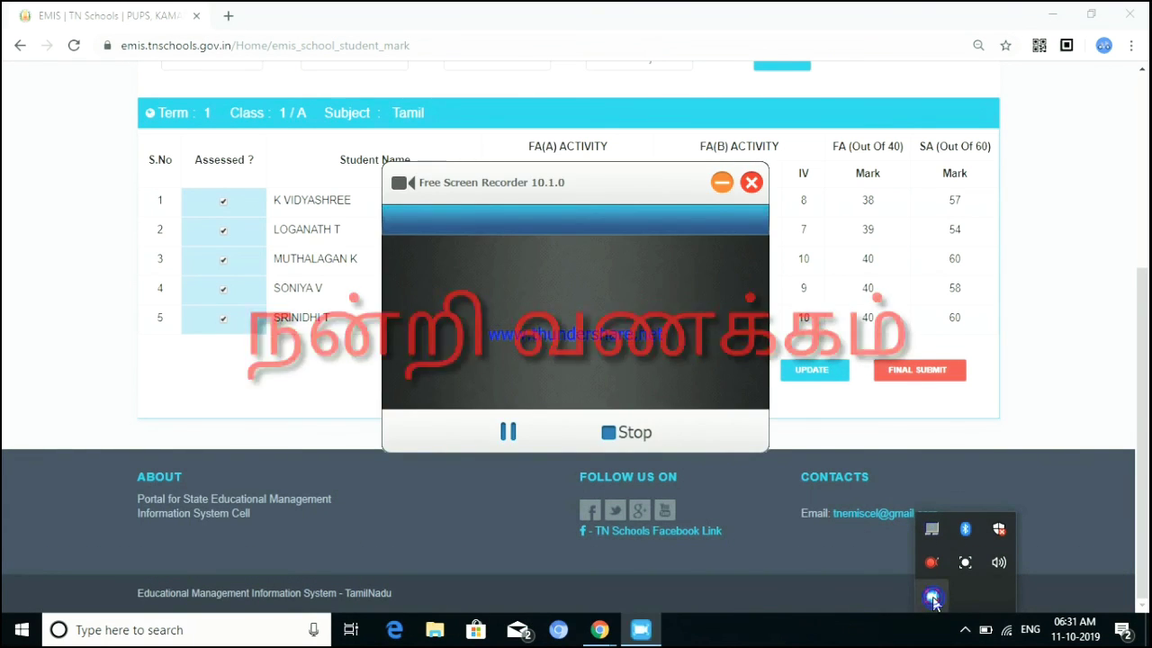